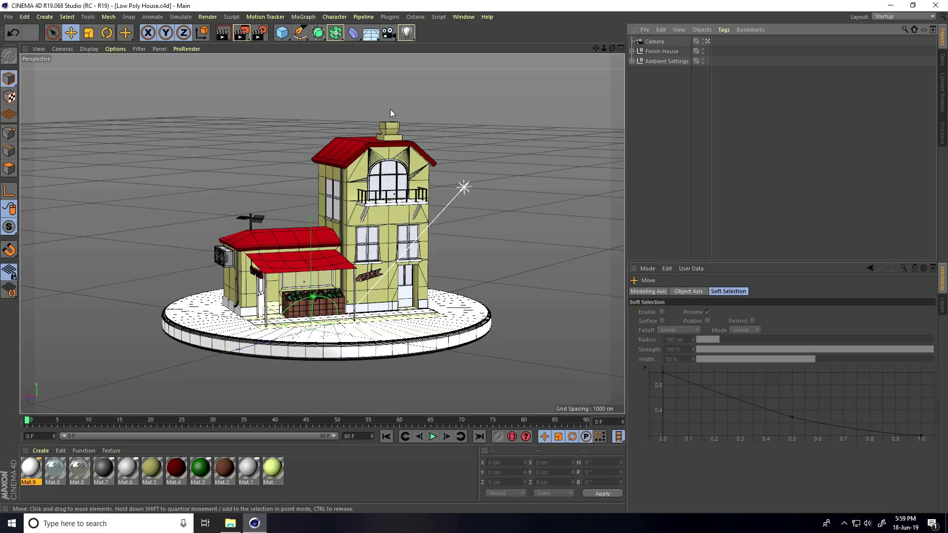
Look over the Finish House and Ambient Settings groups and the list of installed plugins
click(651, 51)
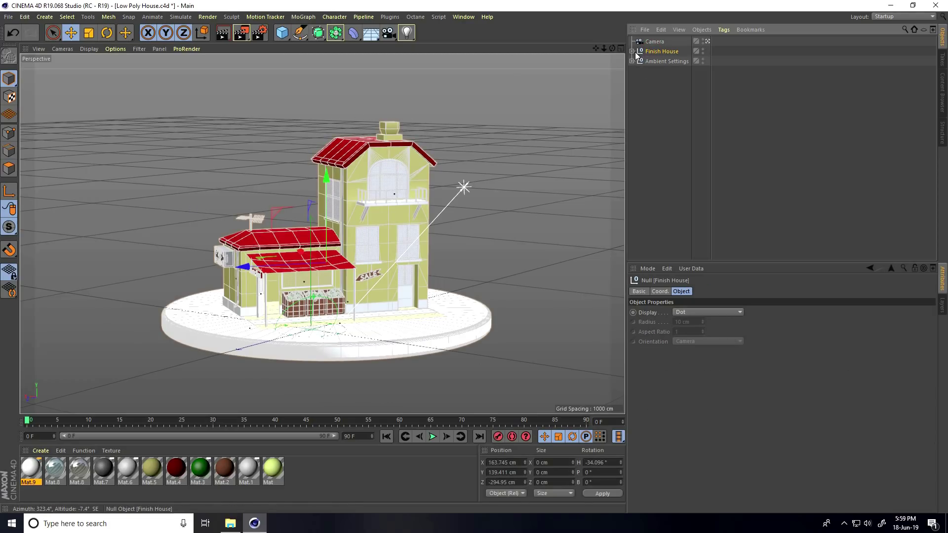
click(664, 61)
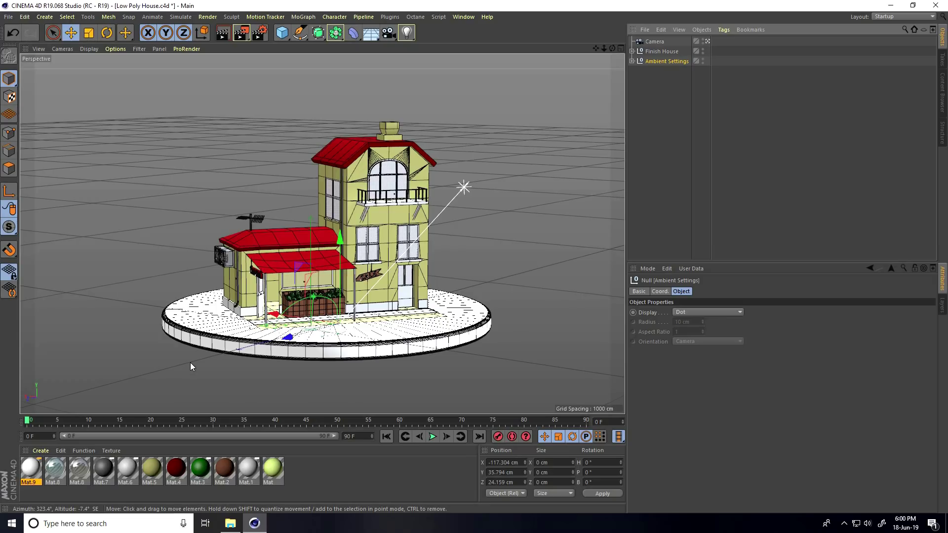
click(390, 17)
Switch to File Explorer and copy the gelatine plugin folder from the desktop's New folder
click(230, 523)
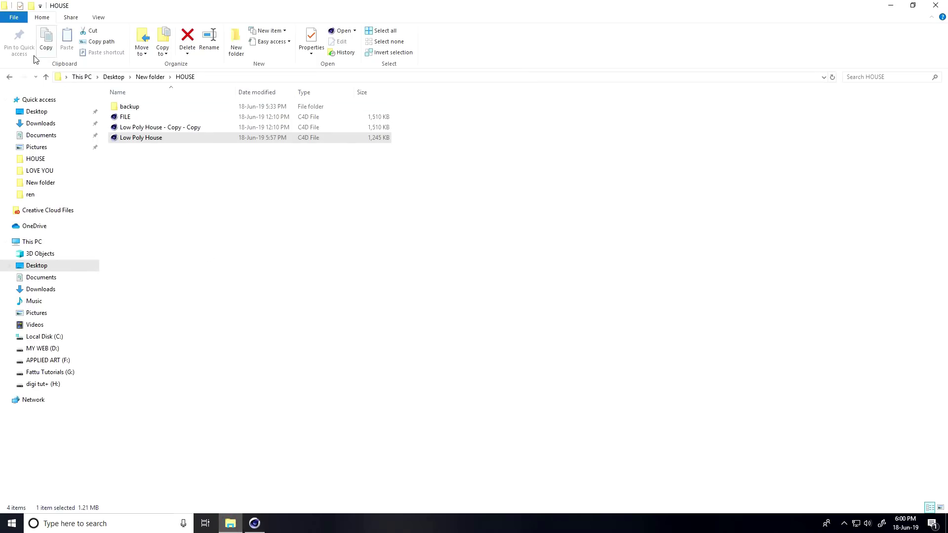
click(10, 76)
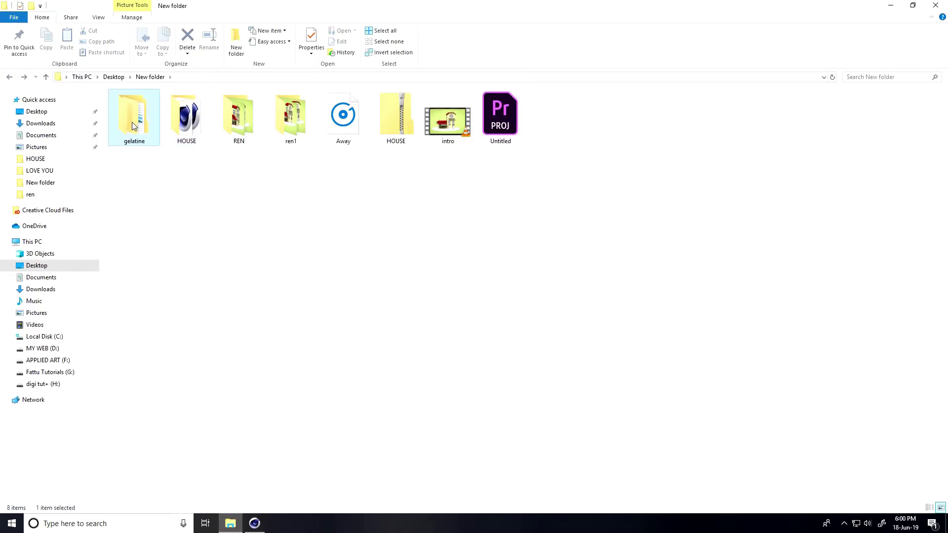
double_click(132, 122)
click(9, 77)
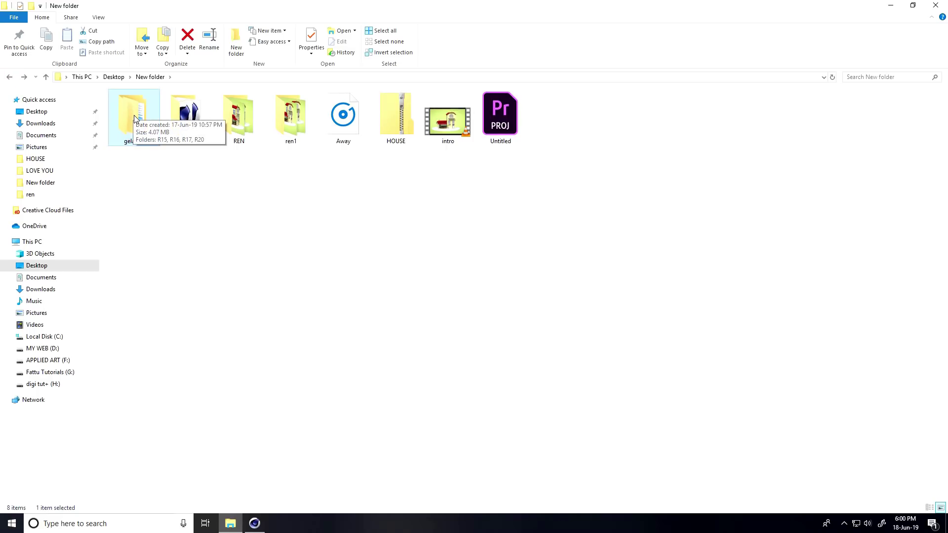
right_click(127, 114)
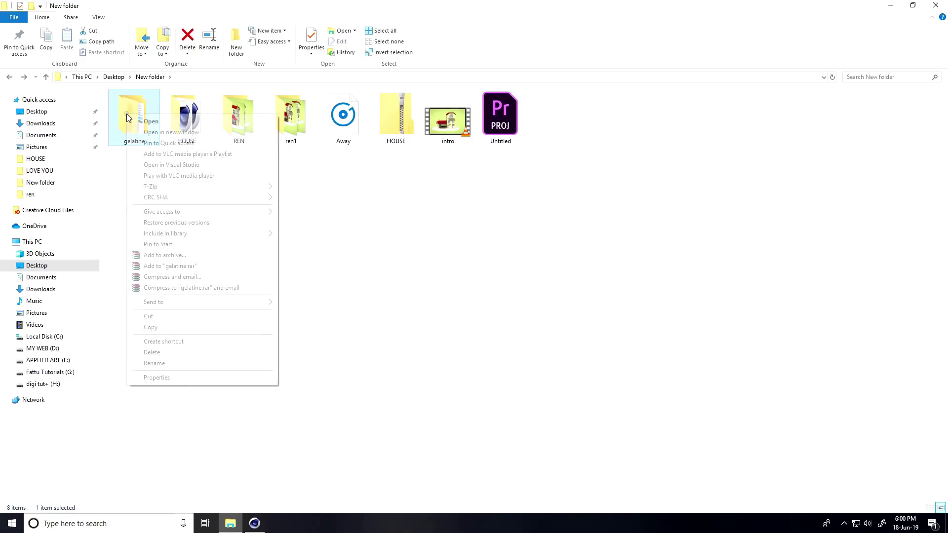
click(169, 330)
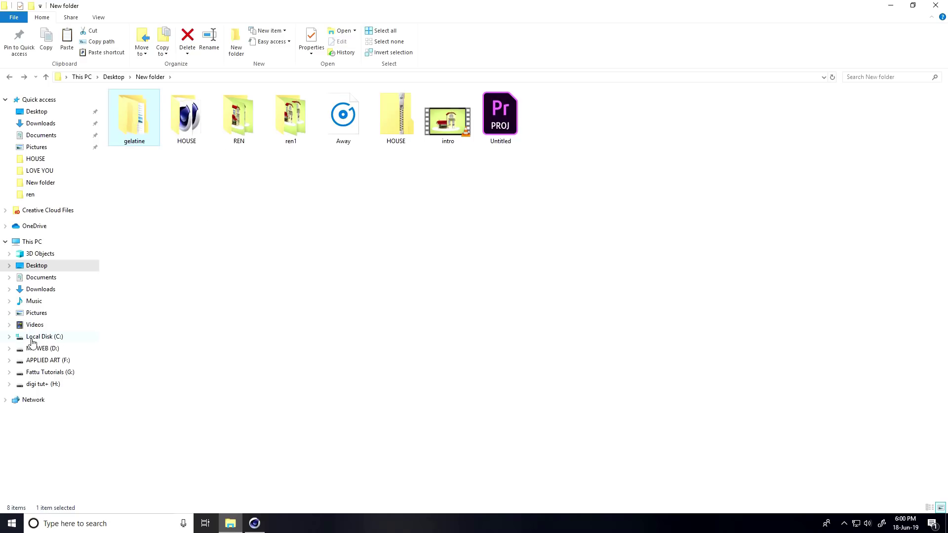
Go to the Cinema 4D R19 plugins folder under MAXON in Program Files on Local Disk (C:)
click(53, 339)
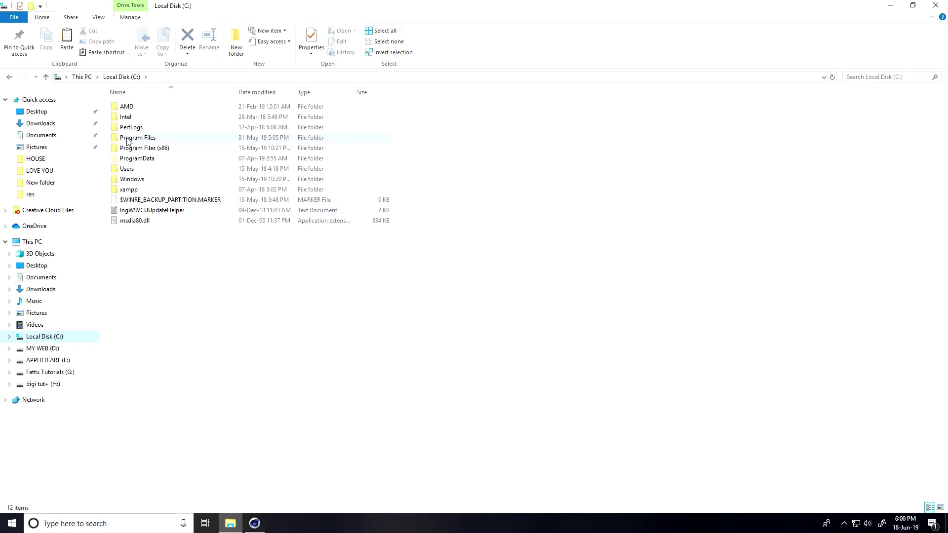
double_click(154, 141)
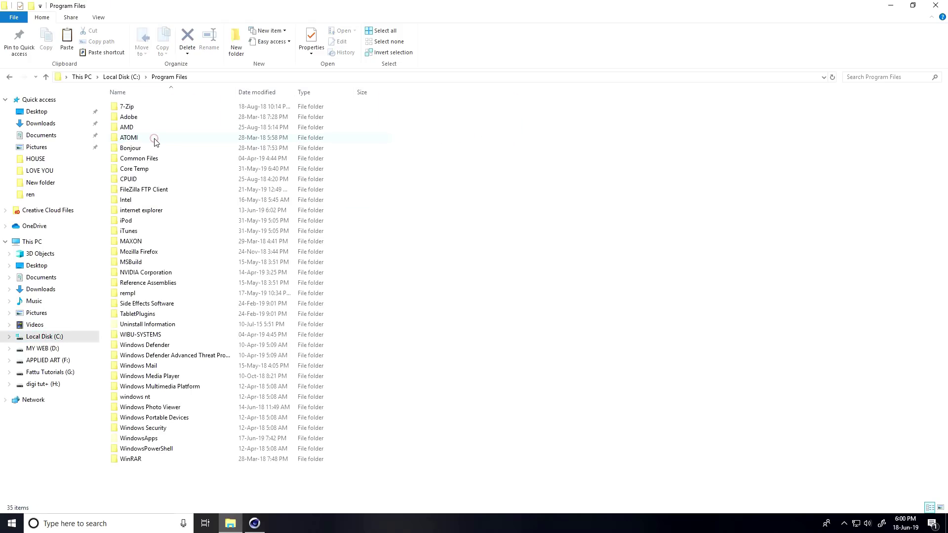
double_click(130, 242)
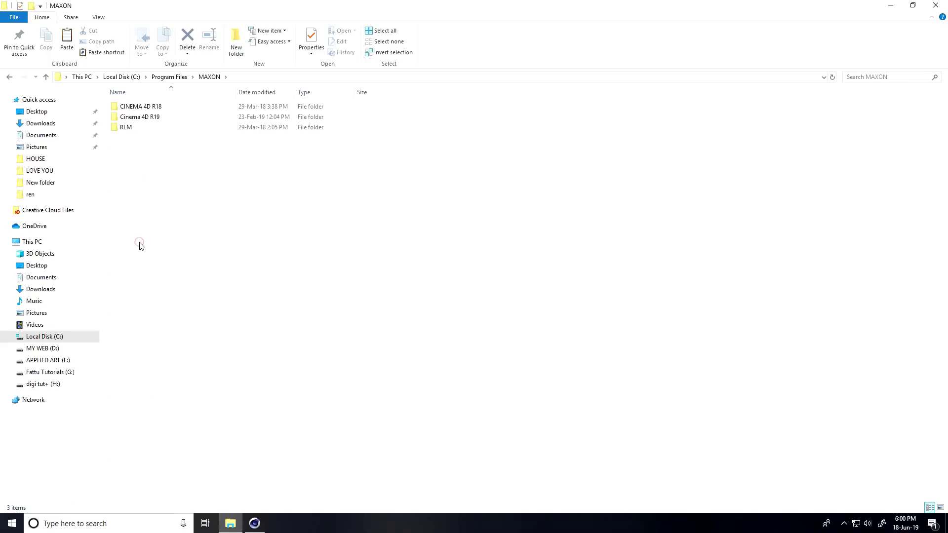
click(123, 117)
double_click(153, 118)
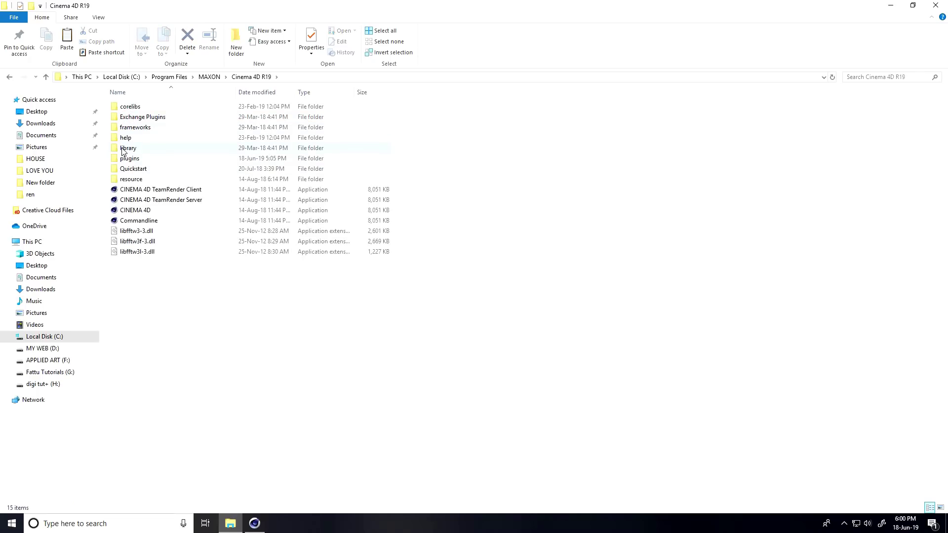
click(124, 161)
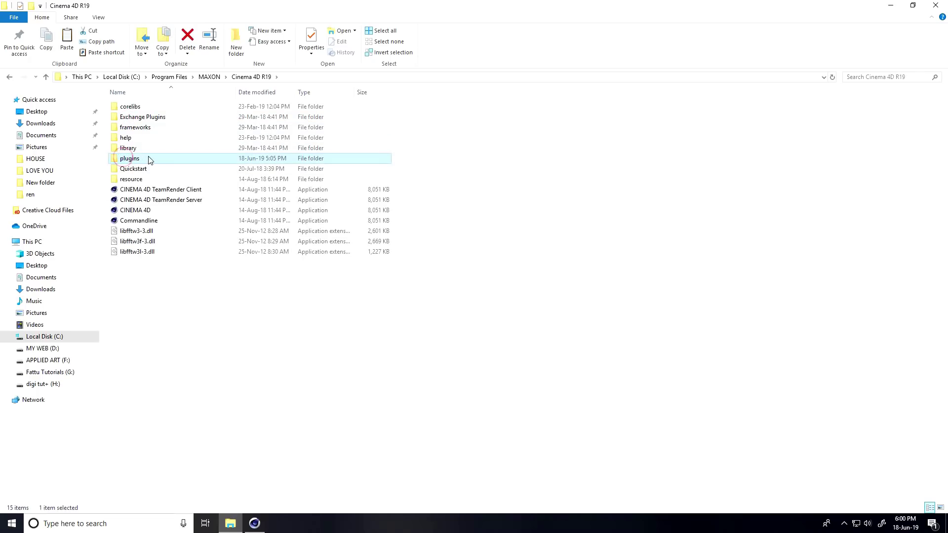
double_click(149, 159)
Check the plugins folder for the gelatine folder without pasting, and close the window to return to Cinema 4D
right_click(153, 241)
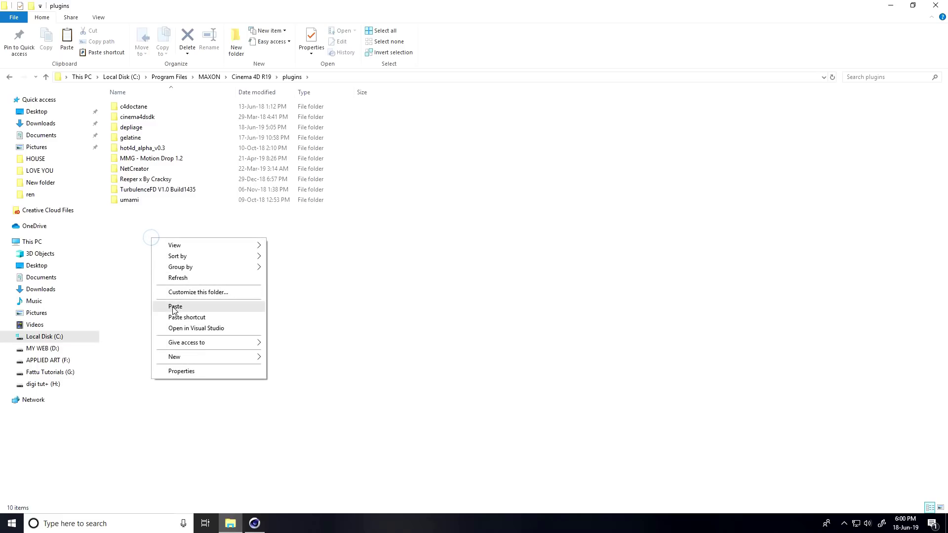
click(333, 310)
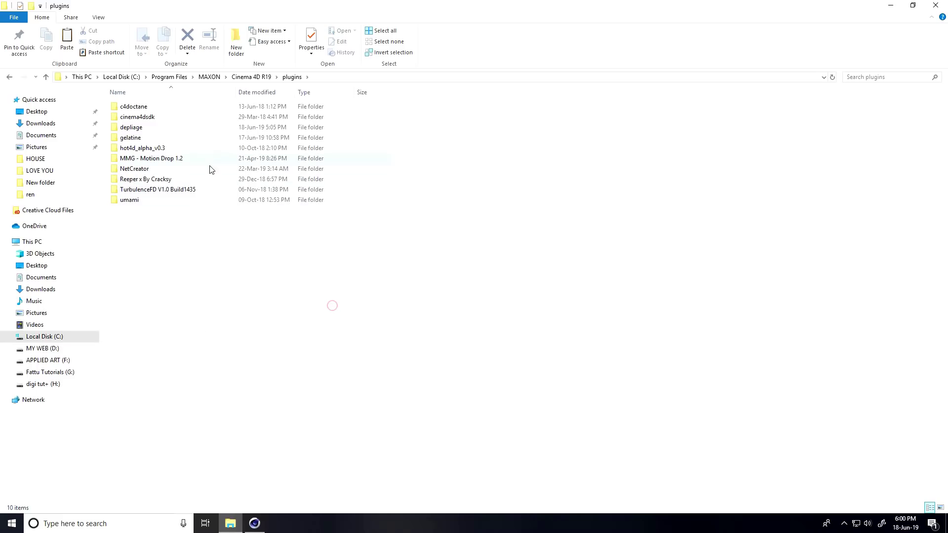
click(130, 138)
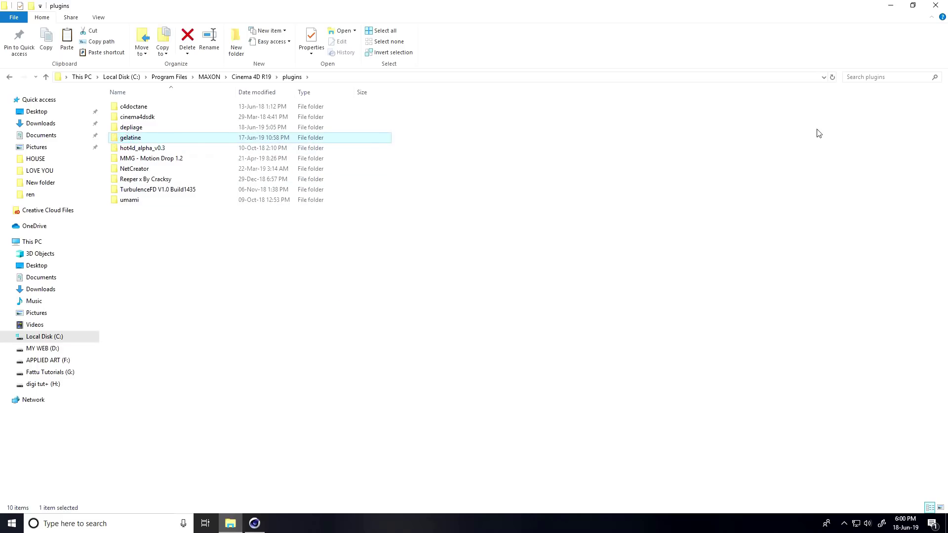
click(935, 5)
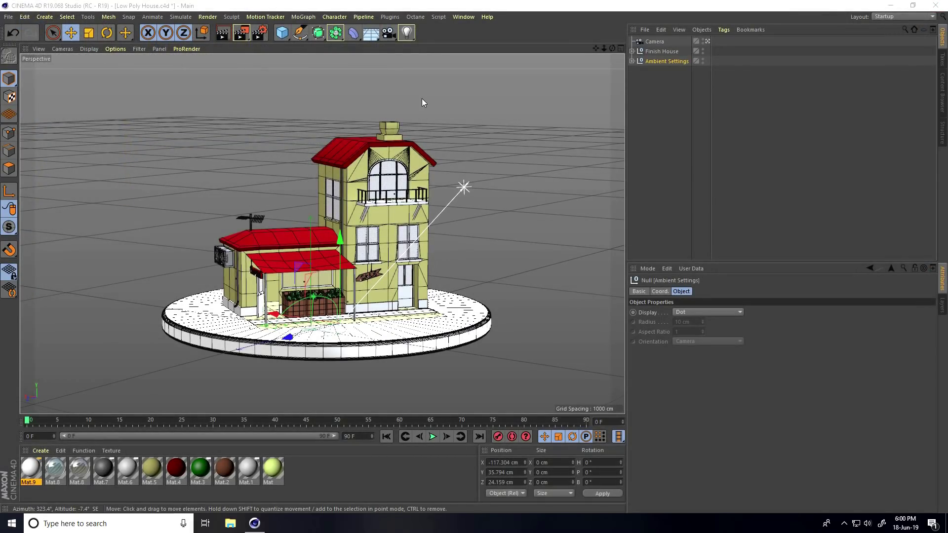
Add a Gélatine deformer to the scene from the installed plugins and deselect everything
click(387, 17)
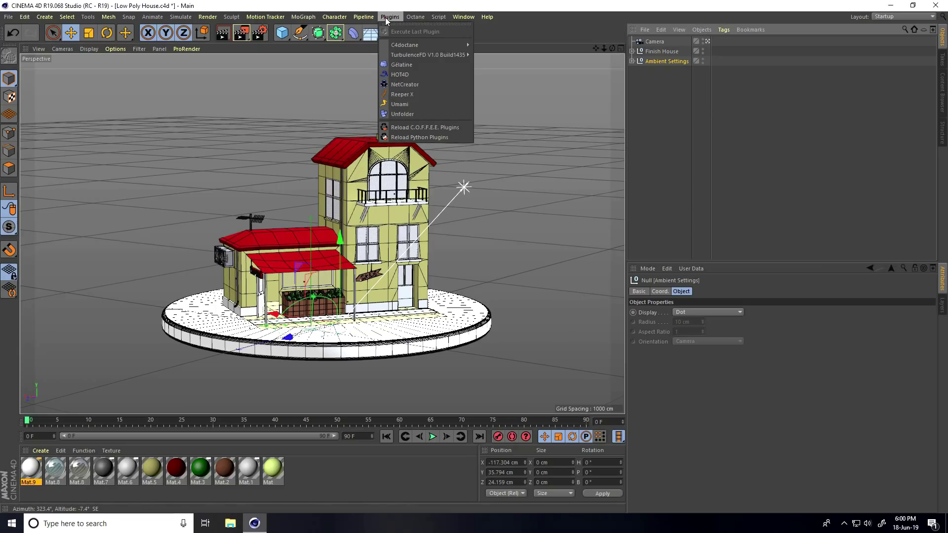
click(398, 64)
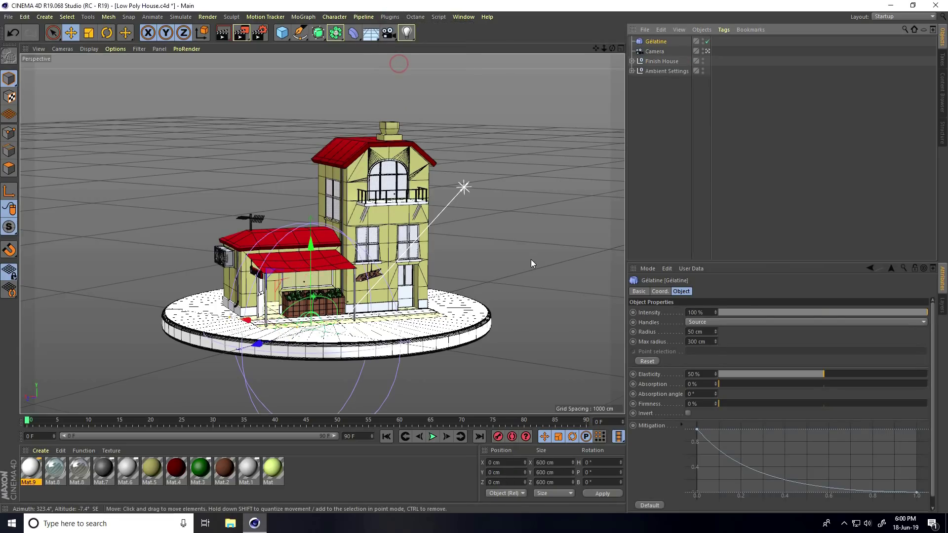
click(71, 32)
click(169, 134)
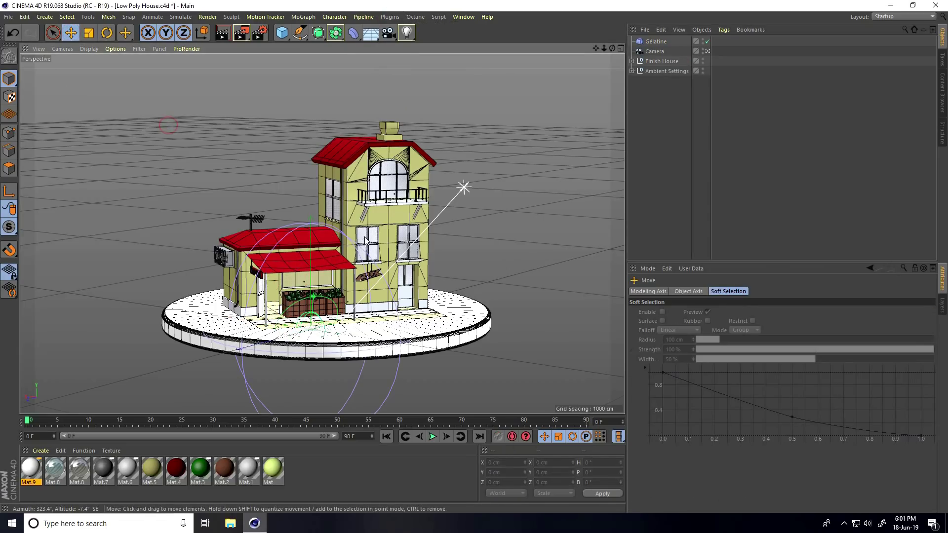
Make the Gélatine deformer the first child of the Finish House group, disable it and collapse the group
click(383, 219)
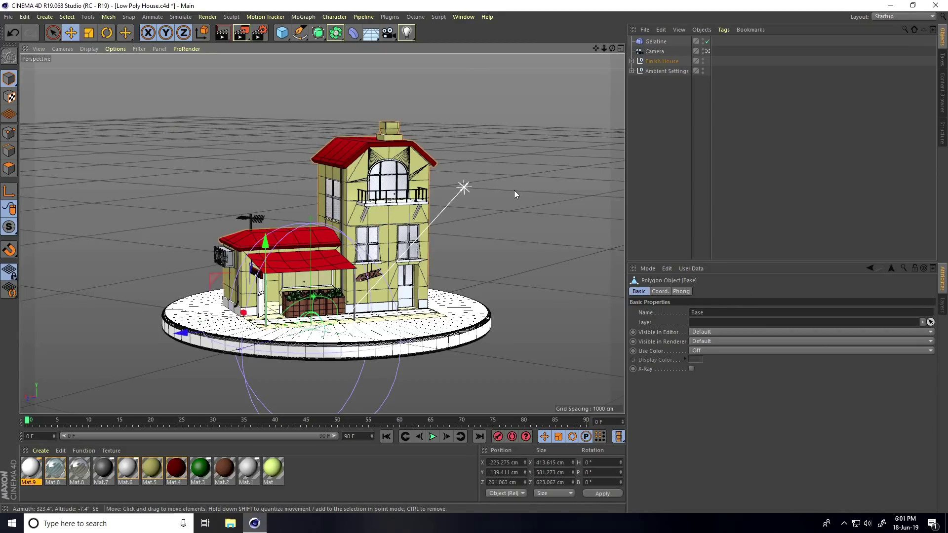
click(651, 41)
drag(659, 43, 660, 63)
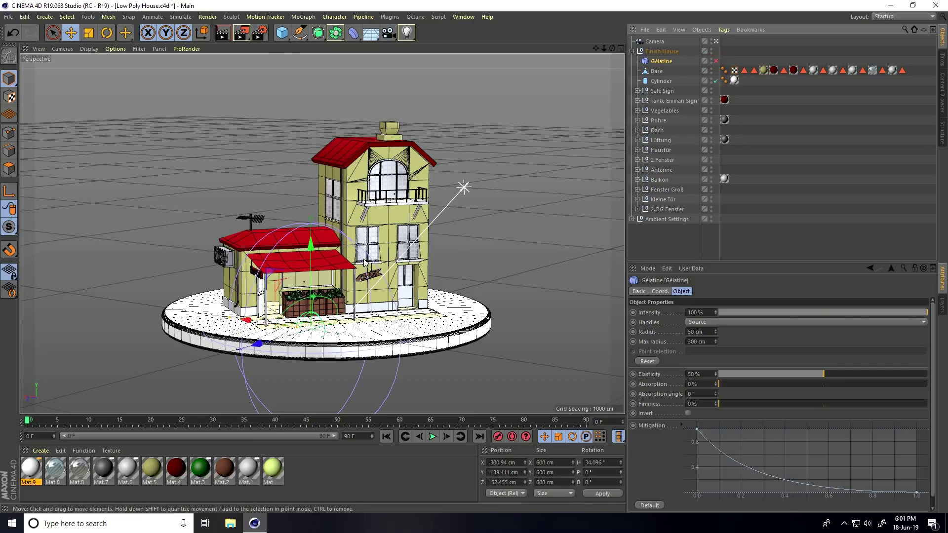
click(631, 51)
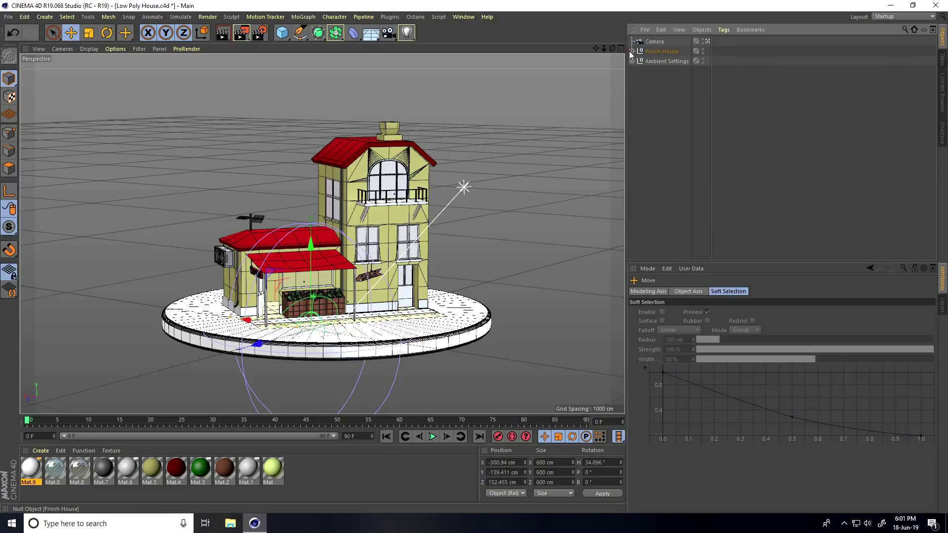
Extend the animation to 300 frames and show the full range in the timeline
click(655, 51)
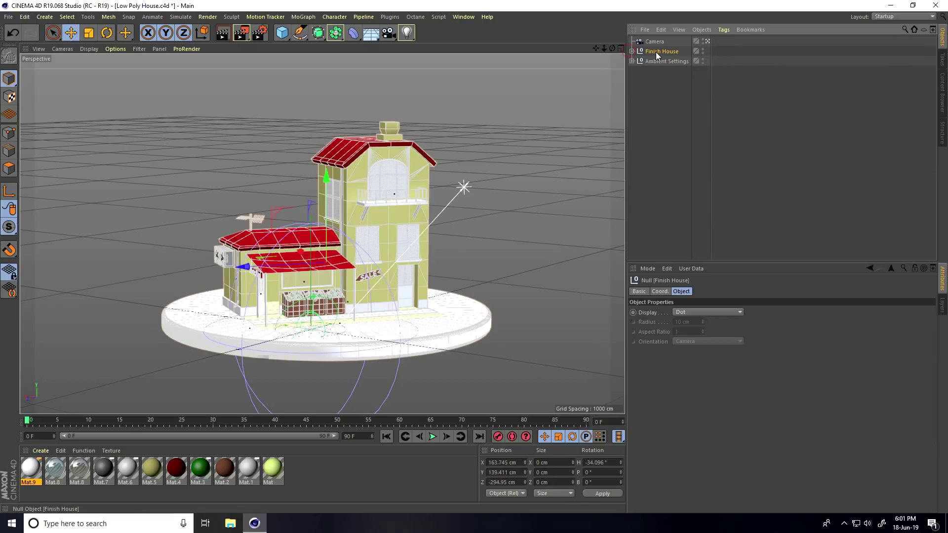
click(70, 32)
drag(366, 438, 334, 443)
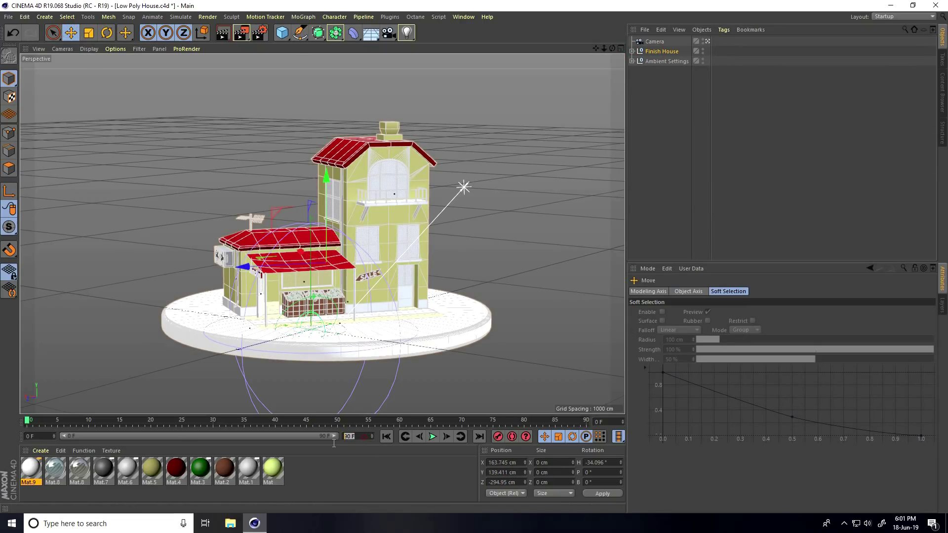
text(300)
key(Return)
double_click(153, 437)
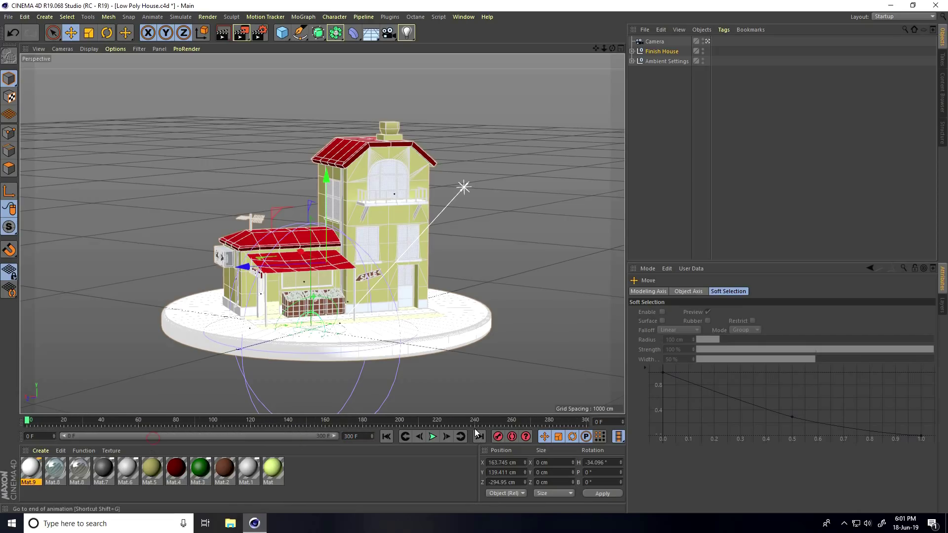
click(489, 374)
Record a Finish House keyframe at frame 50, and another at frame 0 with the house moved out of view along its Z axis
click(656, 50)
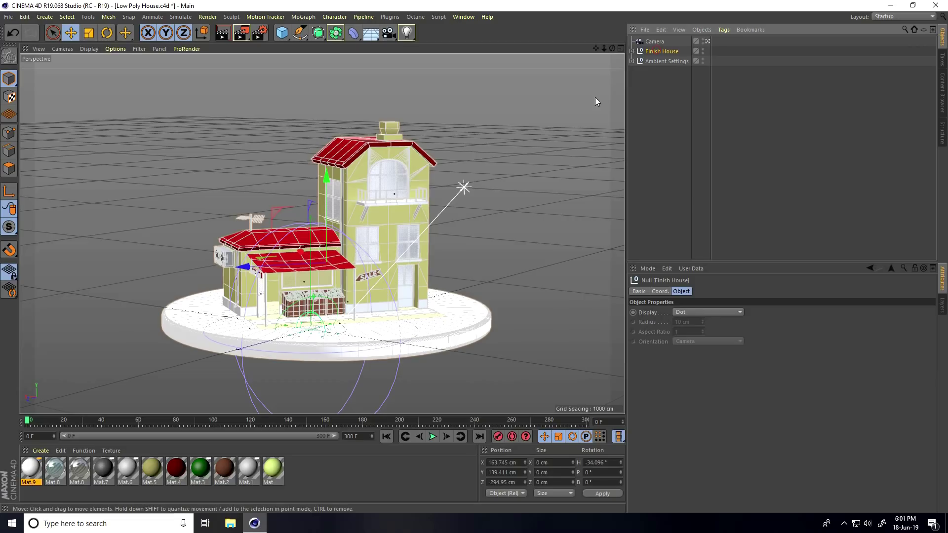
click(119, 422)
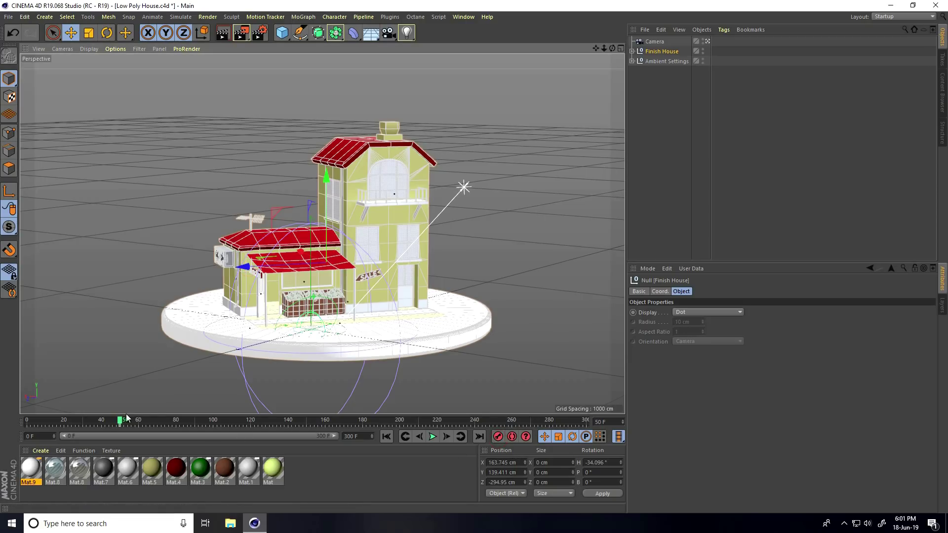
drag(119, 422, 9, 425)
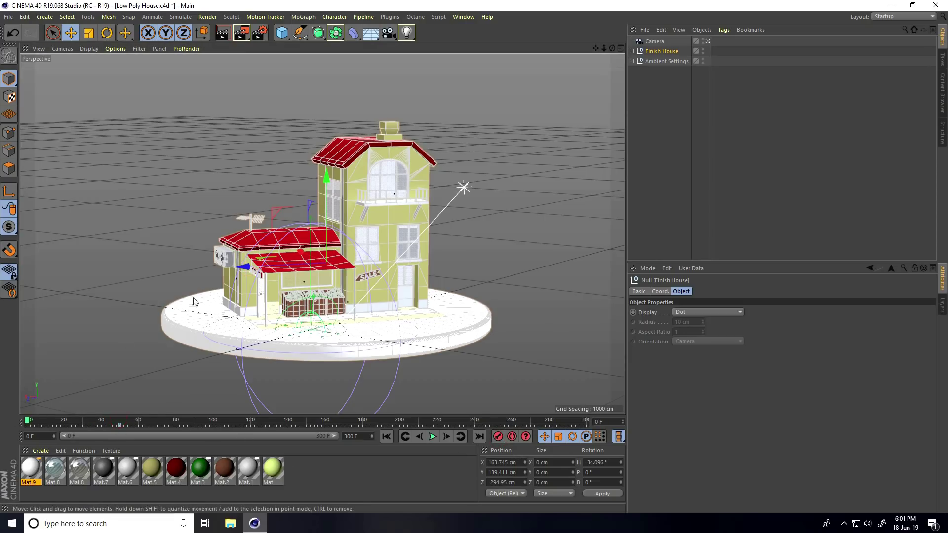
drag(241, 267, 475, 257)
click(498, 436)
Preview the house's slide-in animation and record a holding keyframe for Finish House at frame 80
click(432, 436)
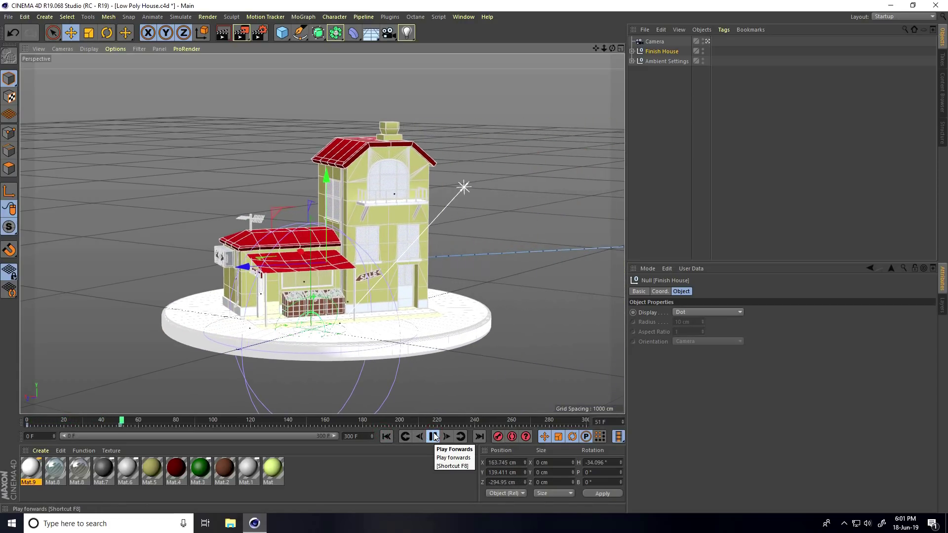
click(433, 436)
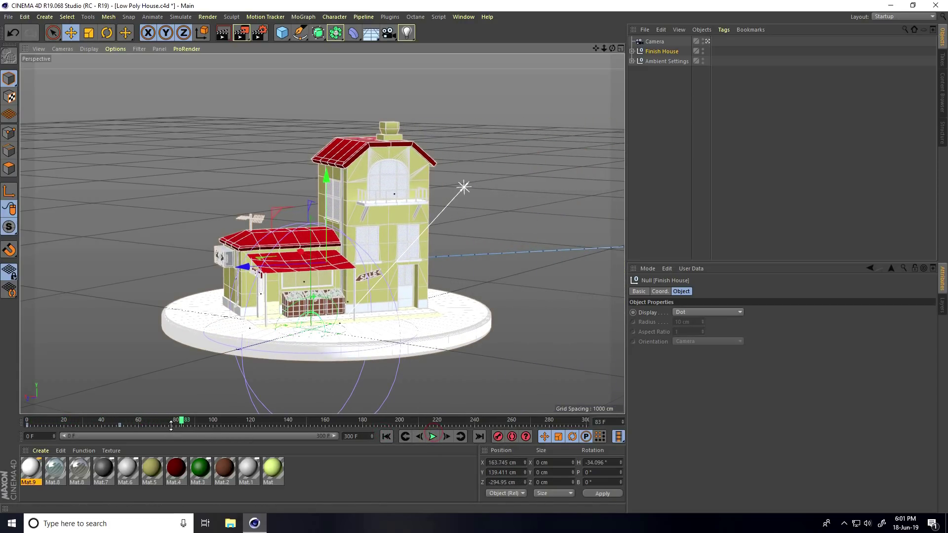
drag(181, 424, 177, 422)
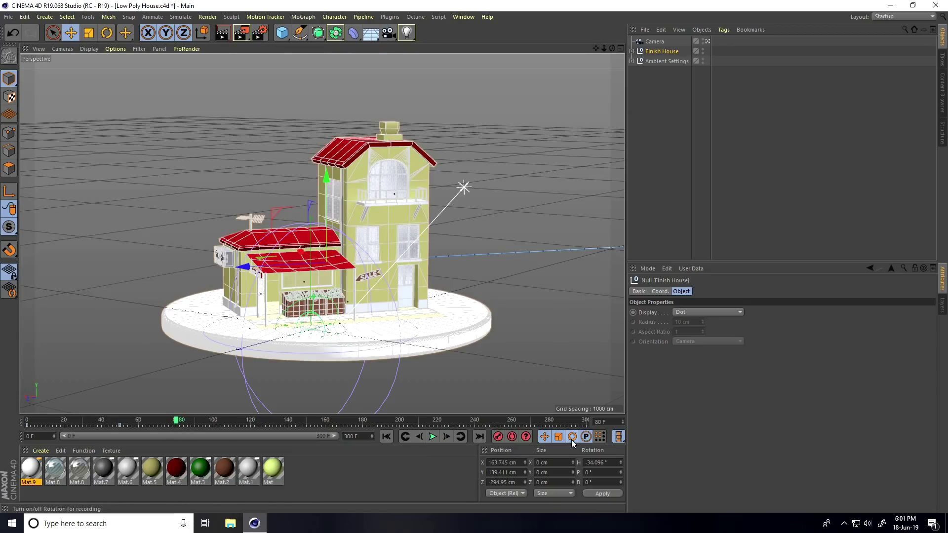
click(498, 437)
Go to frame 120 and show the coordinate values of the Finish House group with the Rotate tool active
drag(176, 420, 243, 432)
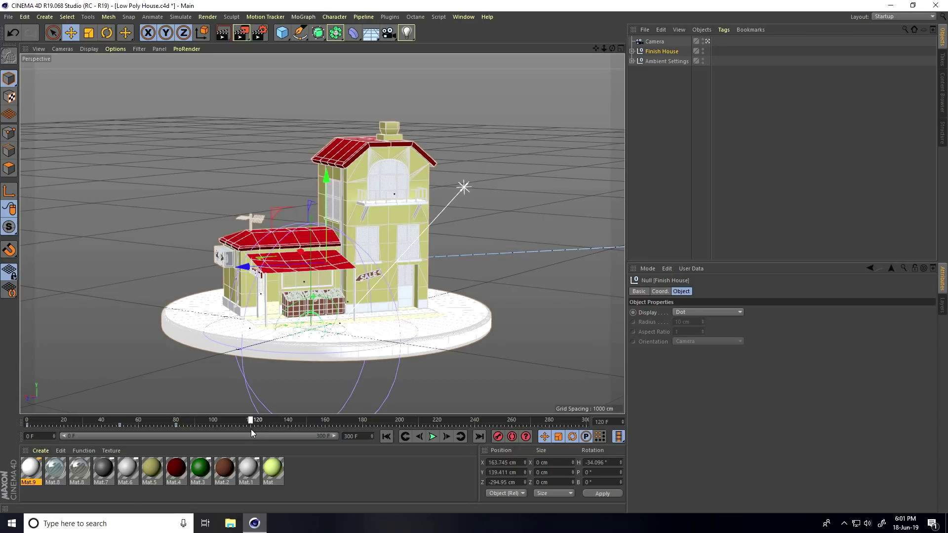
click(106, 32)
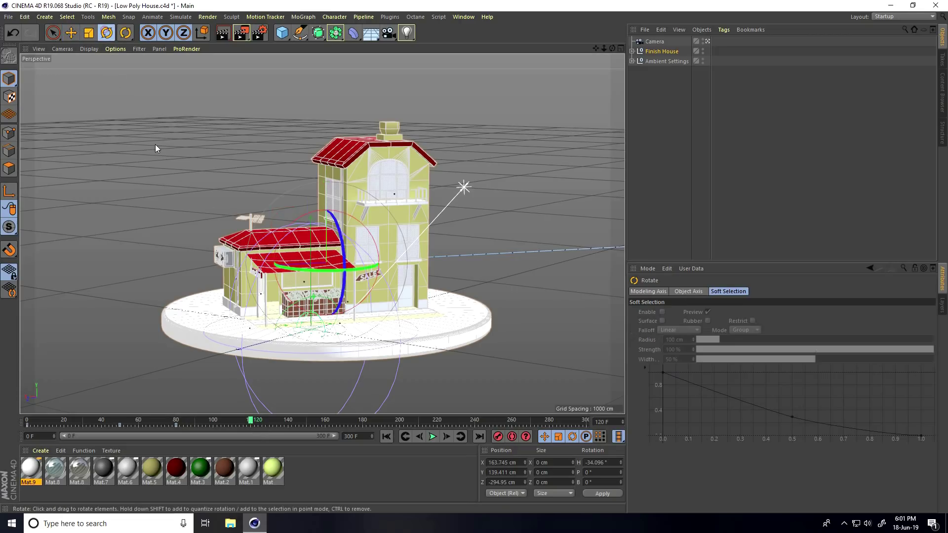
click(648, 52)
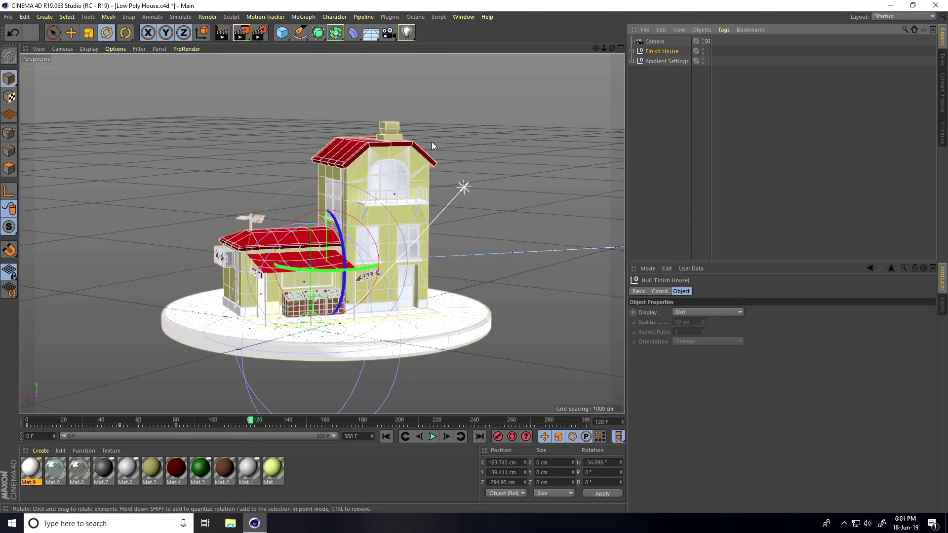
click(658, 291)
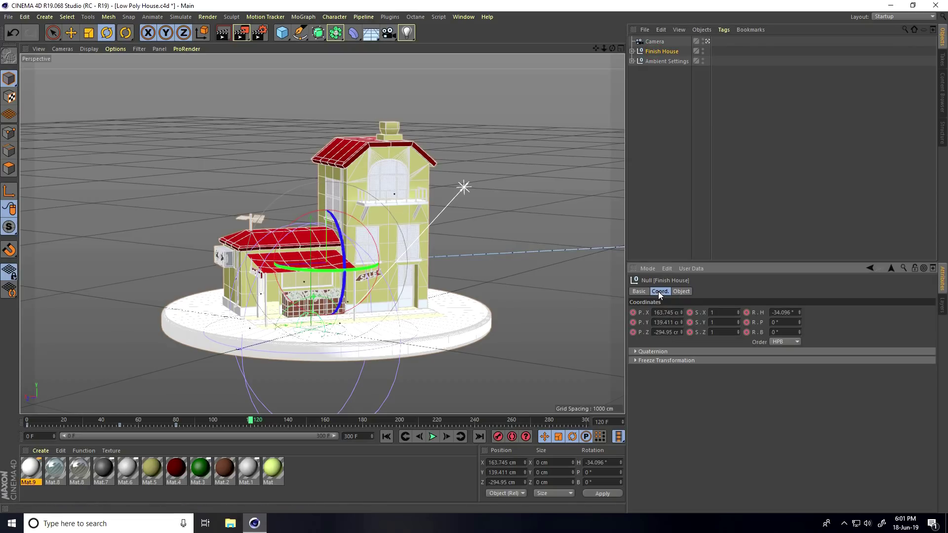
drag(799, 321, 798, 330)
key(ctrl+z)
key(ctrl+z)
Set Finish House's bank rotation to -360° and keyframe it at frame 120
click(745, 333)
drag(801, 332, 798, 331)
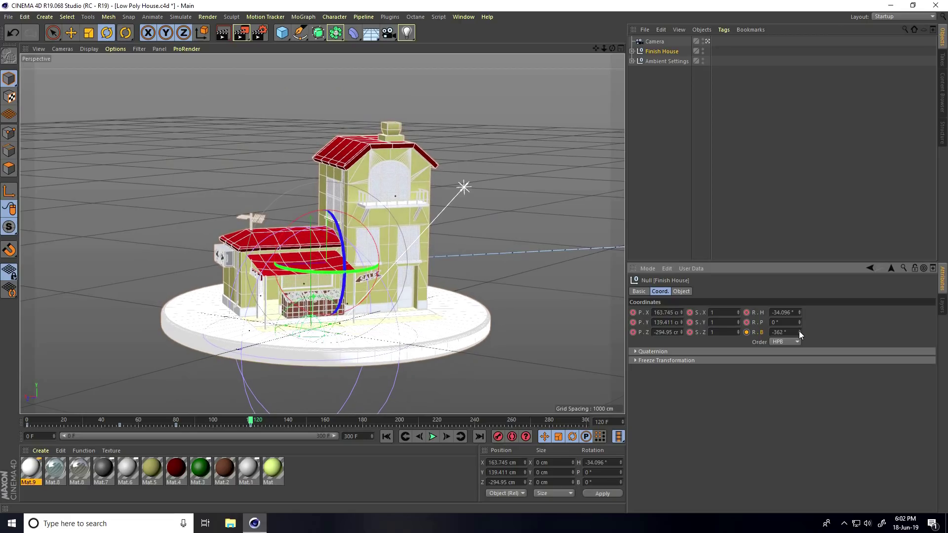
text(-360)
key(Return)
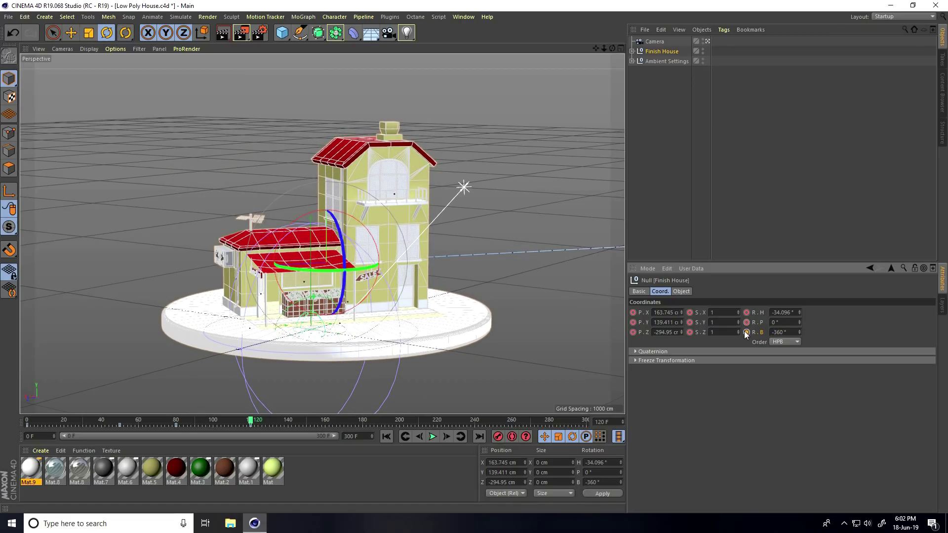
Preview the house's flip from the start of the animation and record a holding keyframe for Finish House at frame 150
click(387, 436)
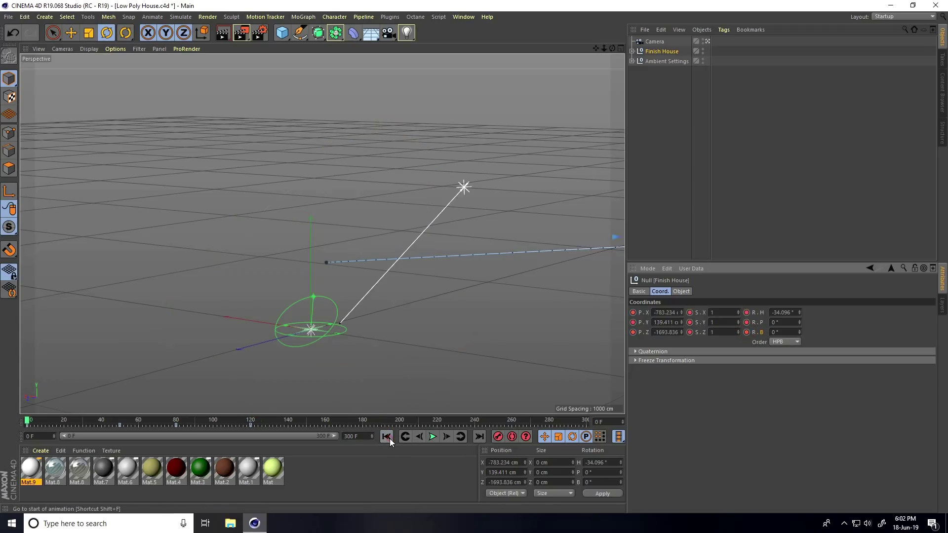
click(431, 436)
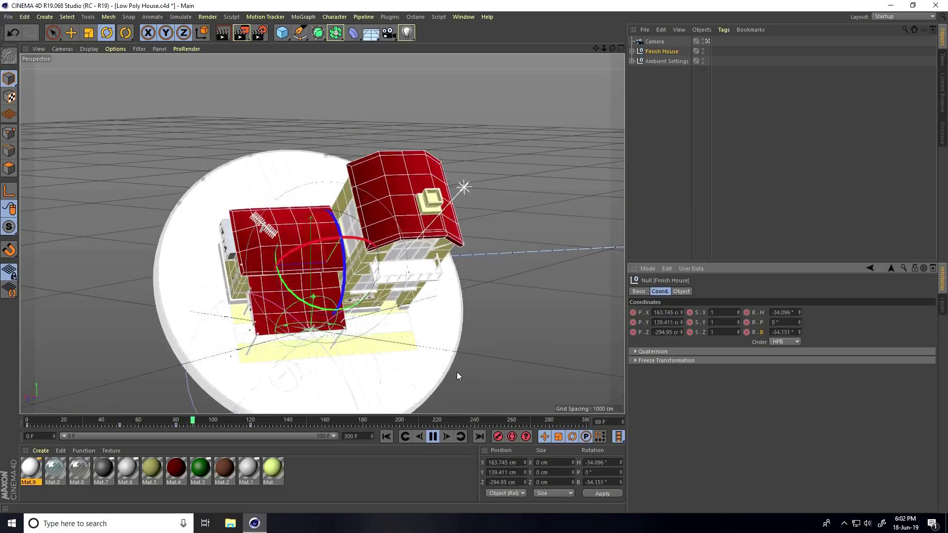
click(432, 436)
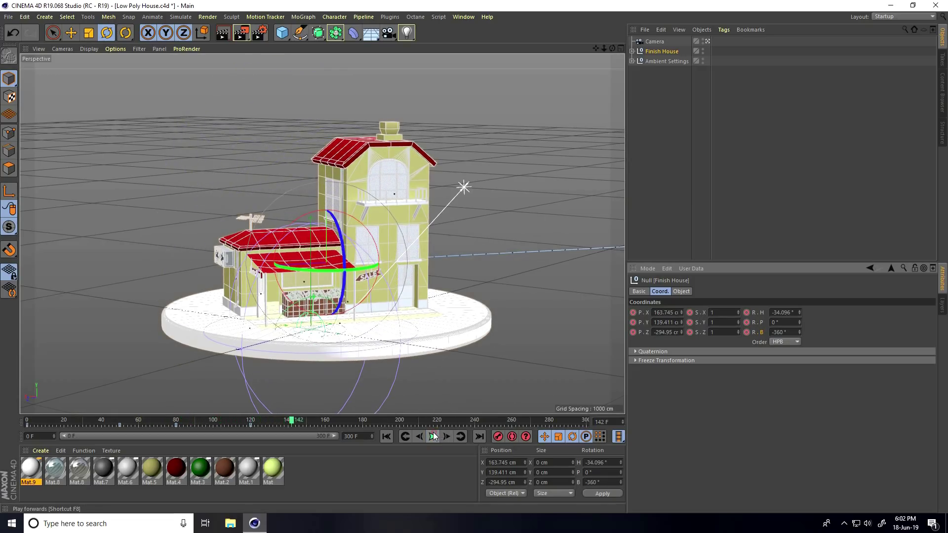
drag(291, 424, 296, 425)
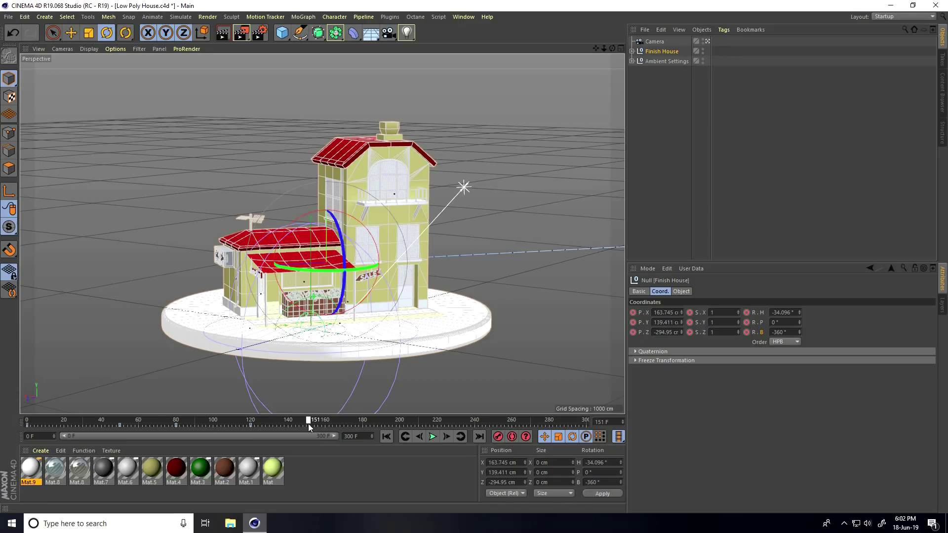
click(496, 436)
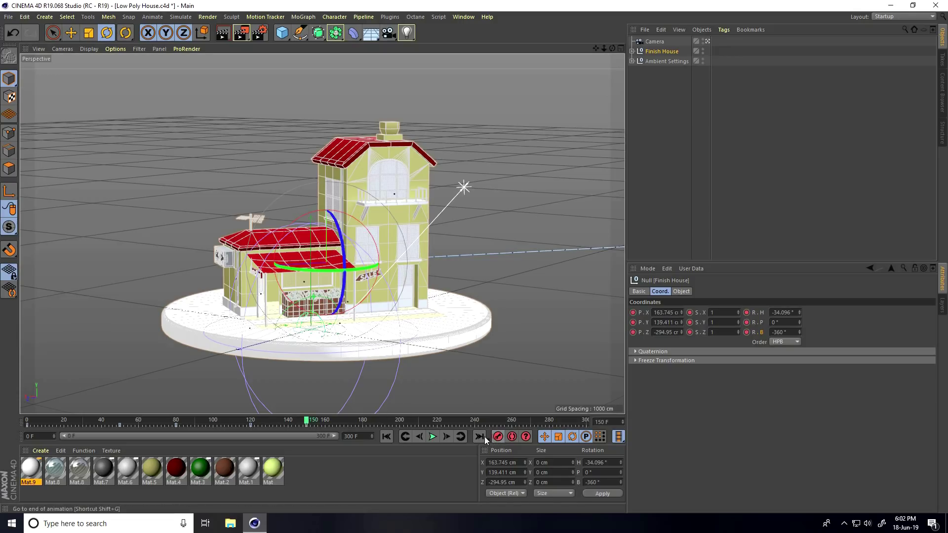
At frame 180, set Finish House's heading rotation to -395° and keyframe its heading, pitch and bank
click(308, 422)
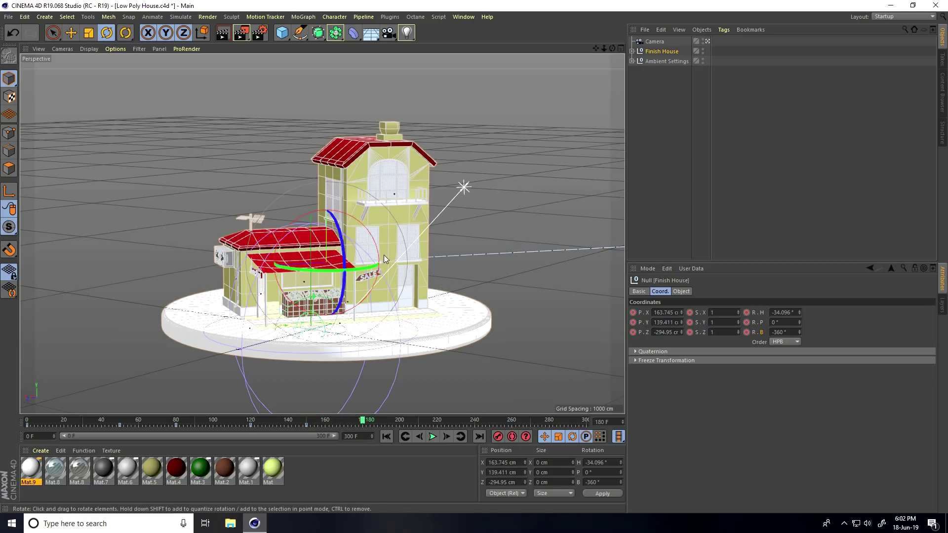
drag(799, 320, 798, 310)
key(ctrl+z)
click(786, 312)
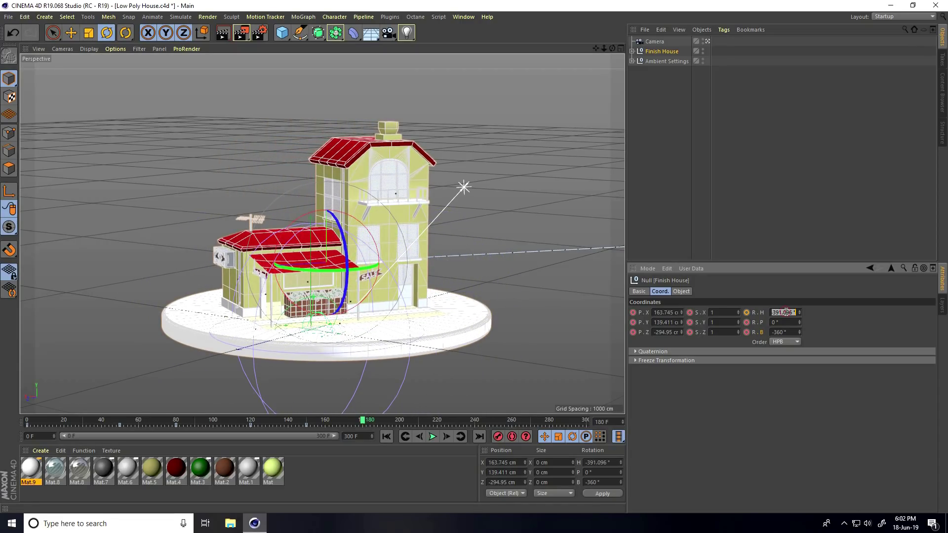
text(-395)
key(Return)
click(746, 311)
click(746, 321)
click(746, 331)
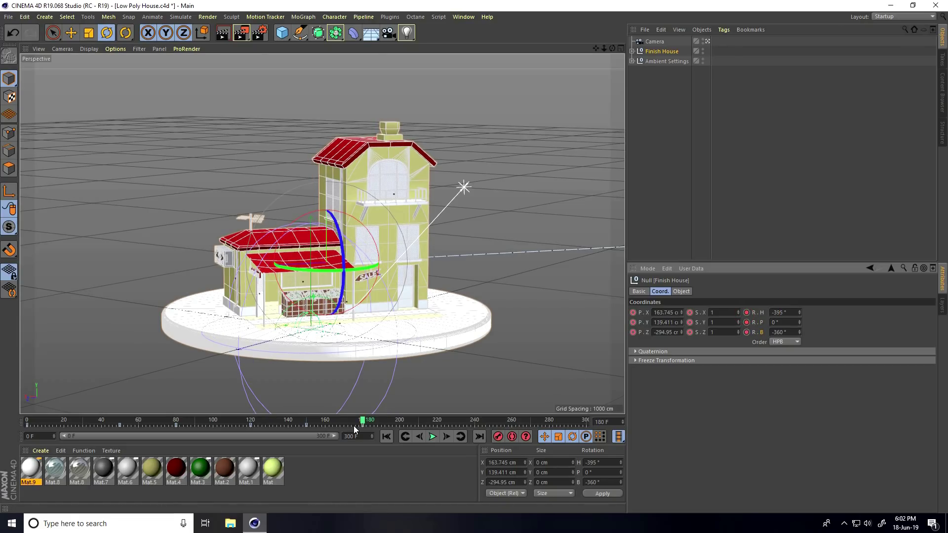
Record a holding keyframe for Finish House at frame 210, and keyframe its heading rotation at -35° at frame 240
drag(362, 420, 381, 423)
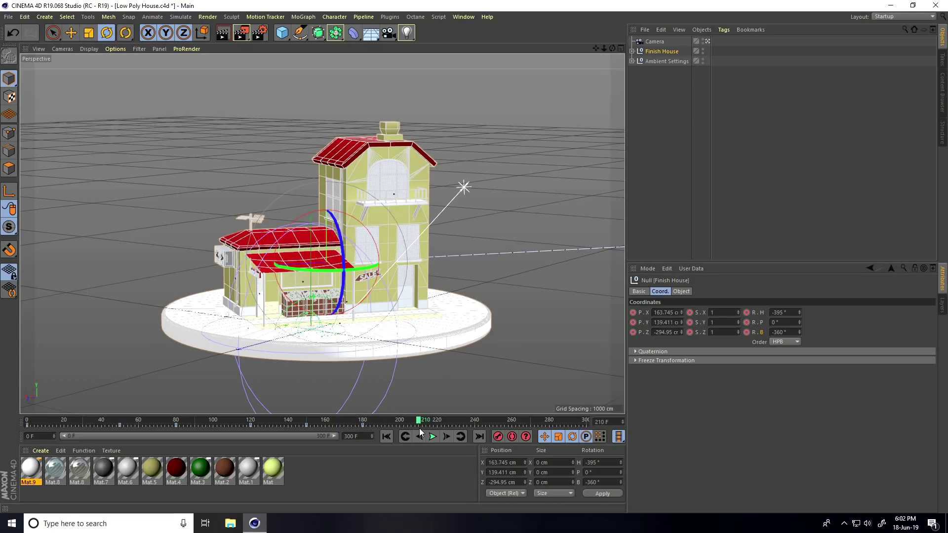
click(497, 437)
drag(420, 423, 472, 430)
drag(801, 311, 798, 309)
drag(798, 305, 798, 309)
click(789, 312)
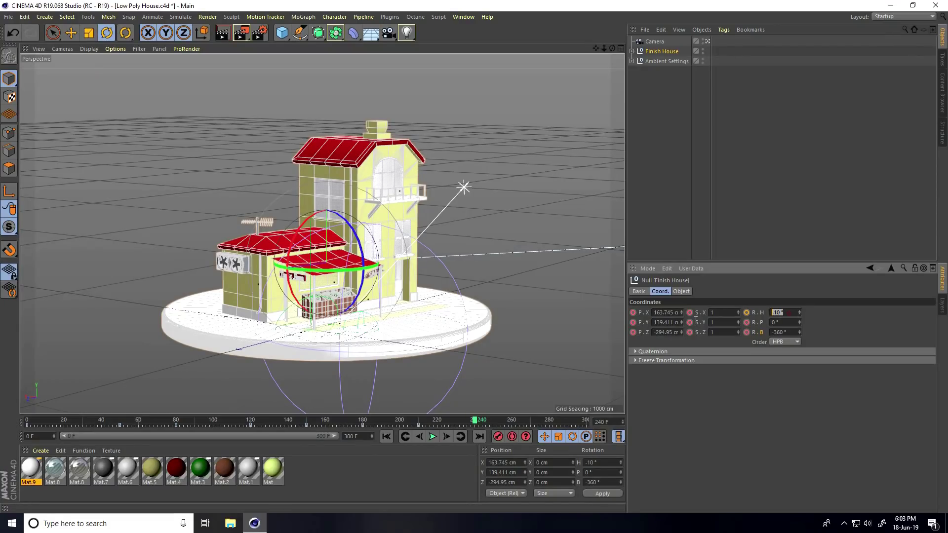
text(-35)
key(Return)
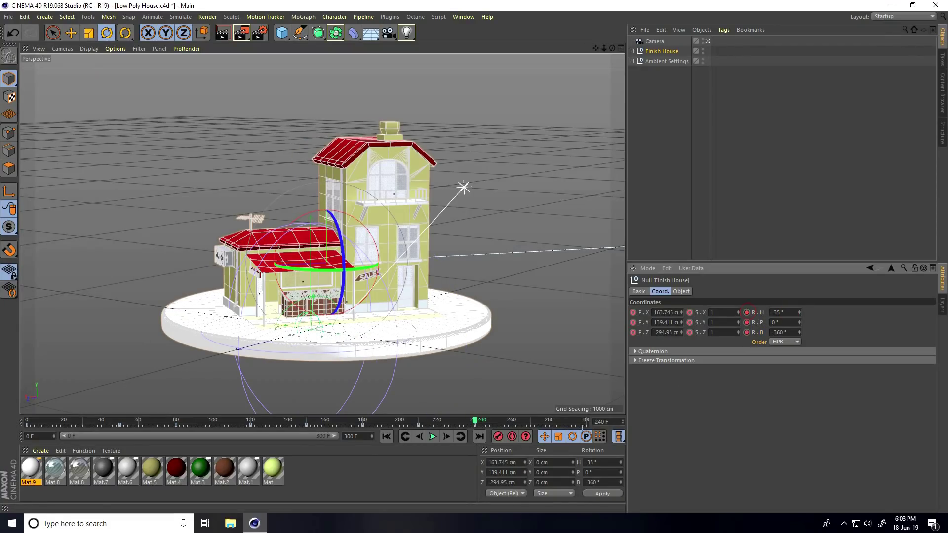
Play the animation from the start to check the house's slide-in and rotations
click(390, 436)
click(431, 437)
click(433, 437)
At frame 300, set Finish House's bank rotation to 0° and keyframe its rotation values
drag(527, 422, 530, 423)
drag(530, 421, 635, 426)
mouse_move(800, 330)
mouse_down()
mouse_move(799, 322)
mouse_move(799, 332)
mouse_up()
click(787, 331)
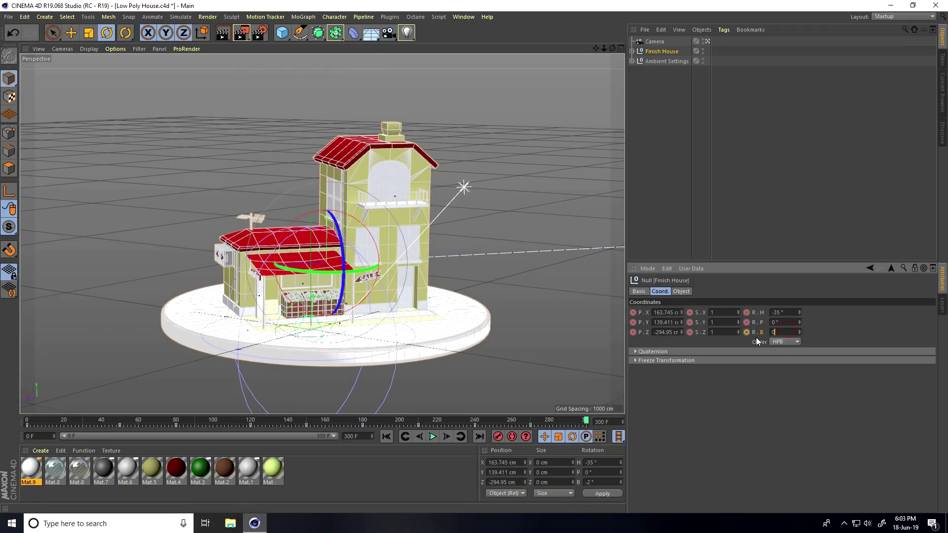
text(0)
key(Return)
click(756, 312)
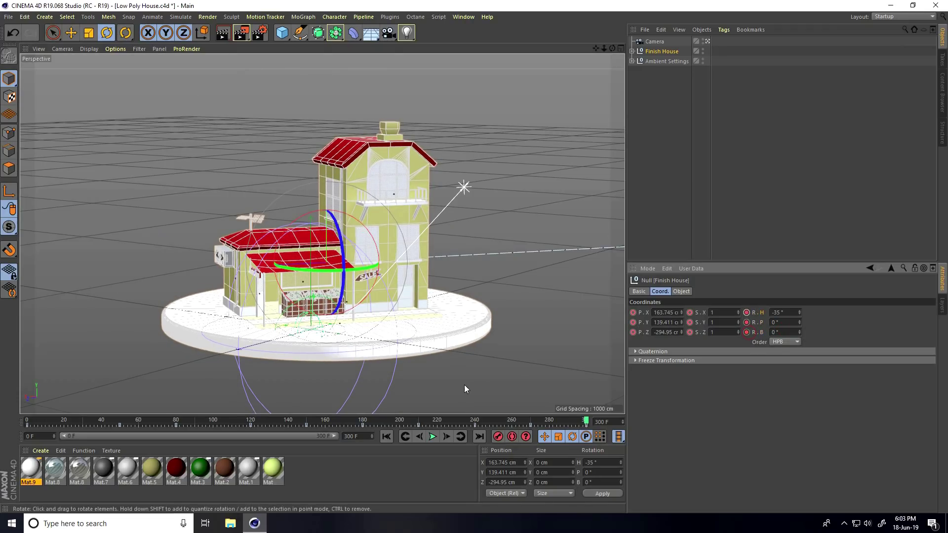
Extend the animation to 350 frames and show the full range in the timeline
drag(369, 433, 336, 432)
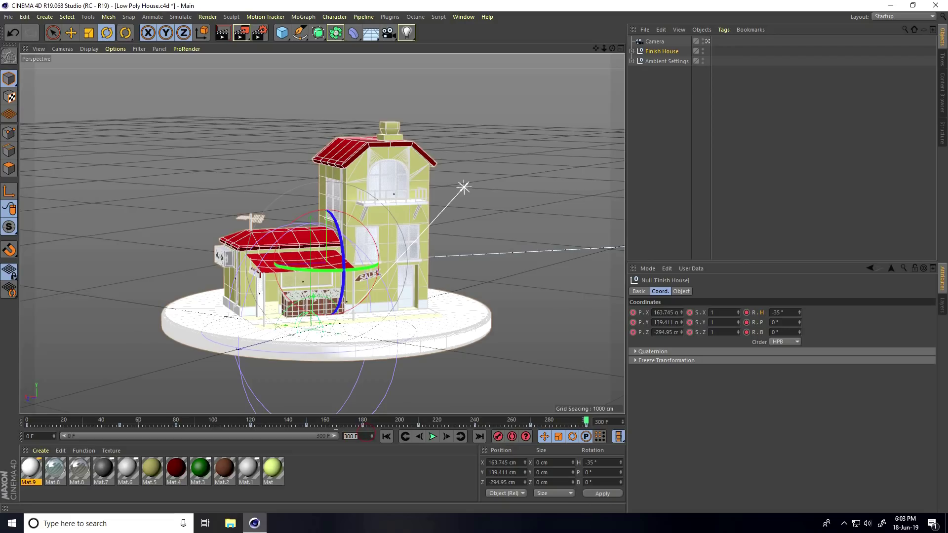
text(350)
key(Return)
drag(295, 436, 337, 436)
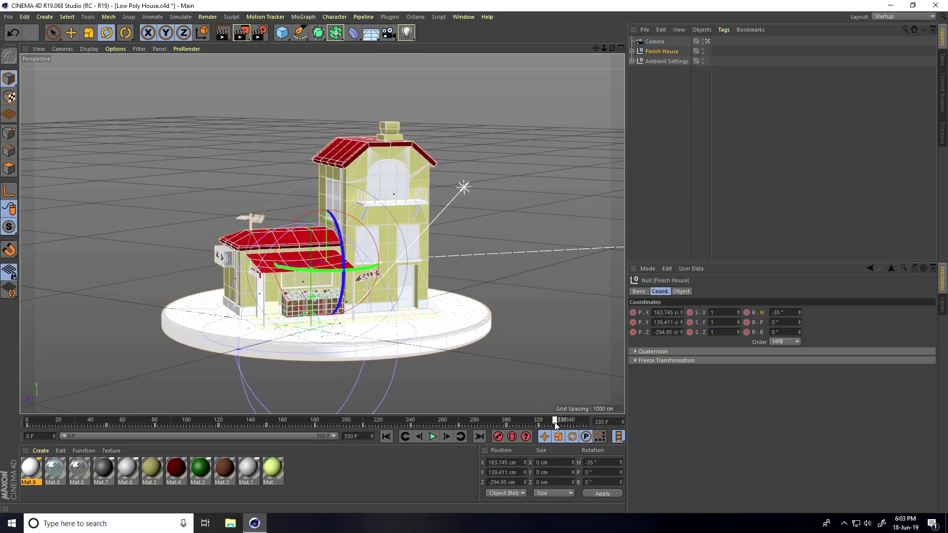
Record Finish House keyframes at frame 330 with it shifted along its Z axis, and at frame 340 with it moved back out of view
click(71, 33)
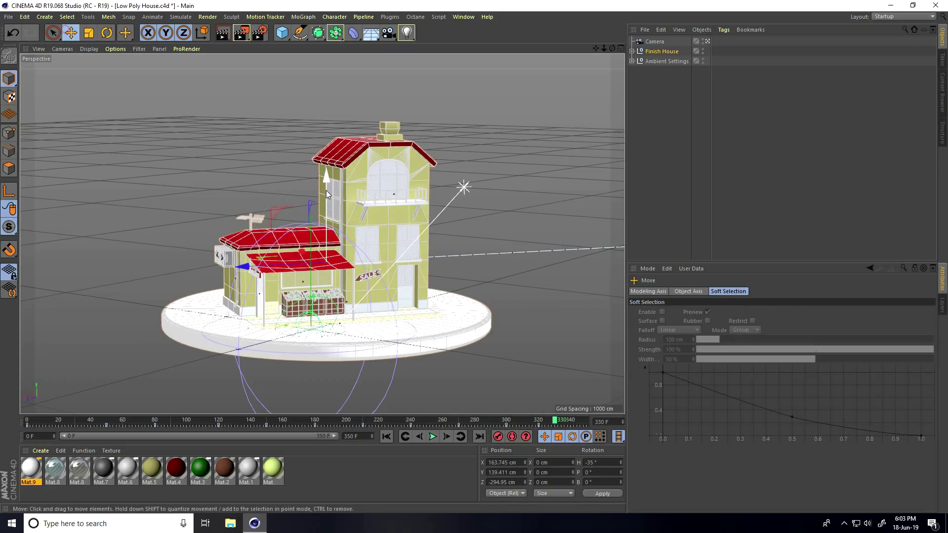
drag(263, 263, 154, 279)
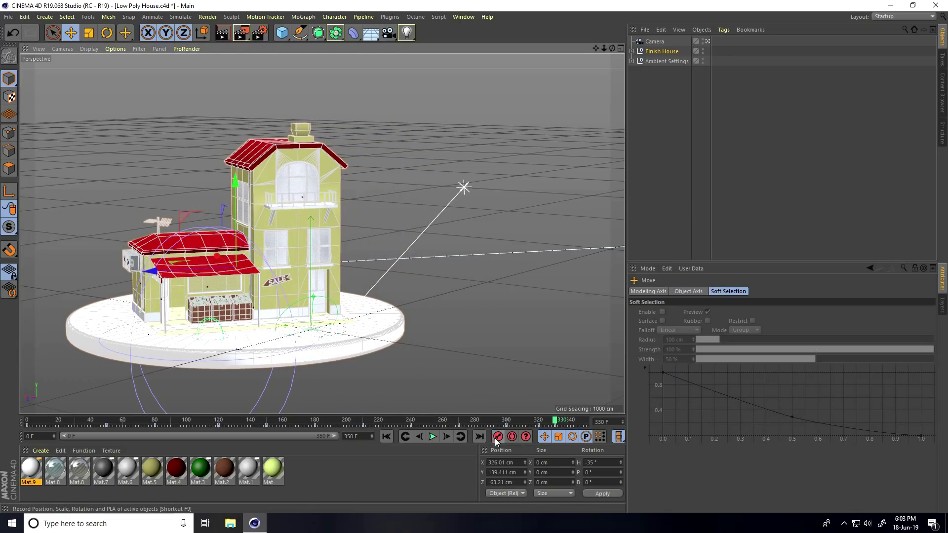
click(558, 423)
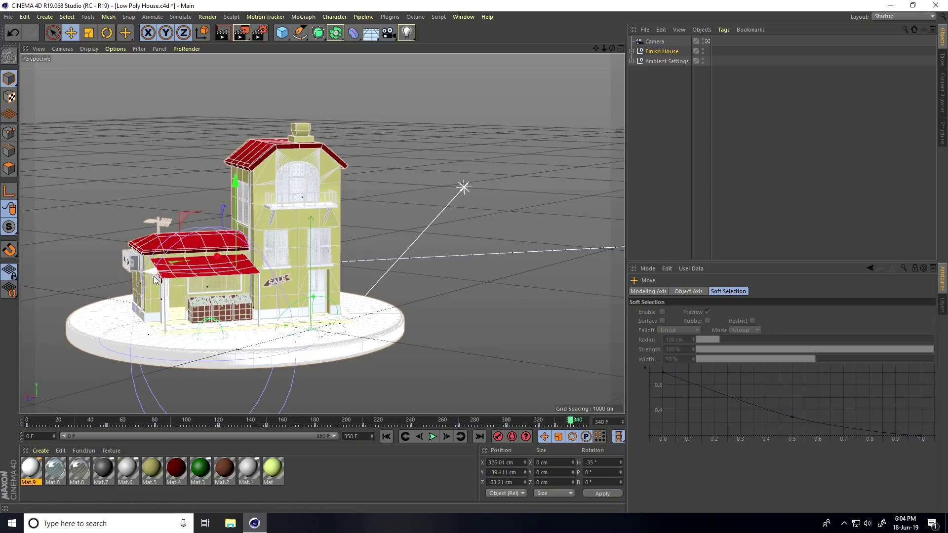
drag(152, 271, 538, 263)
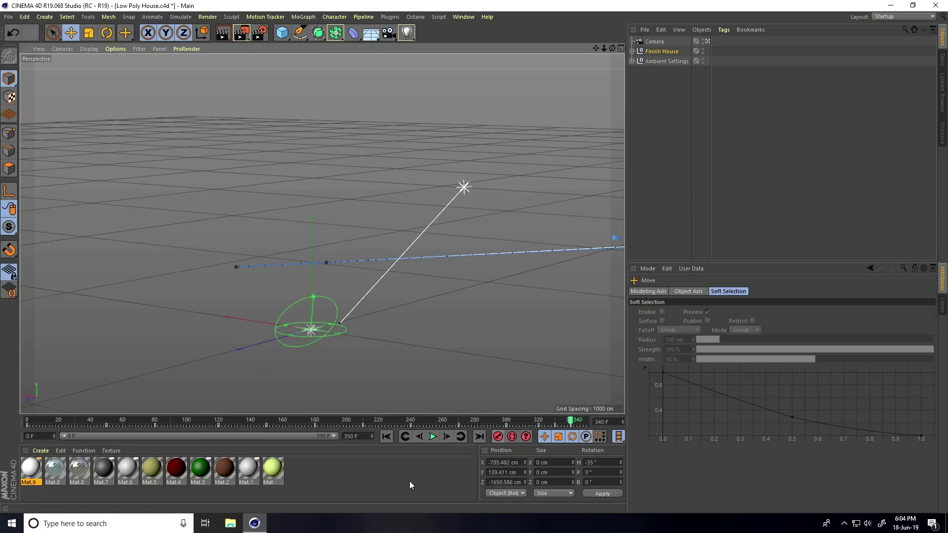
Play the complete house animation from the first frame
click(387, 437)
click(432, 437)
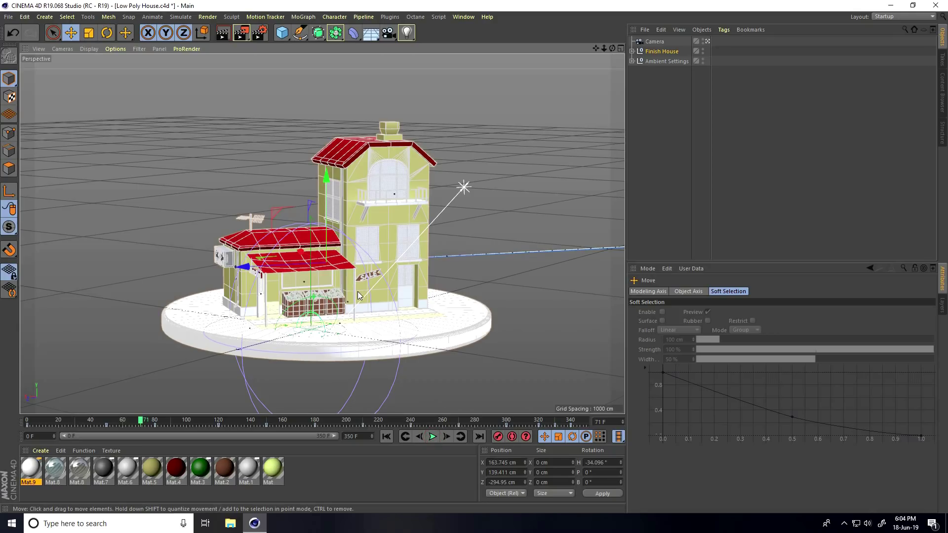
Expand the Finish House group and scale its Gélatine deformer up uniformly to about 978 cm
click(632, 52)
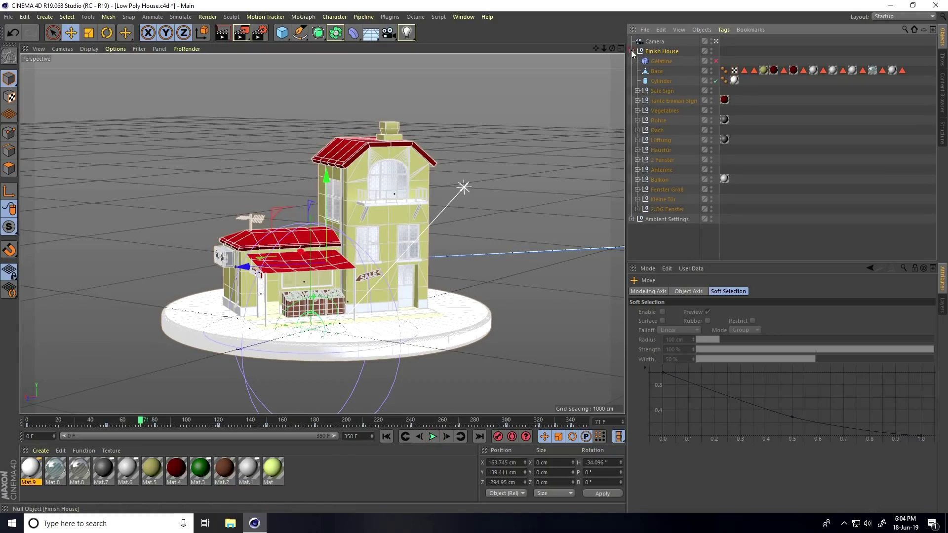
click(662, 61)
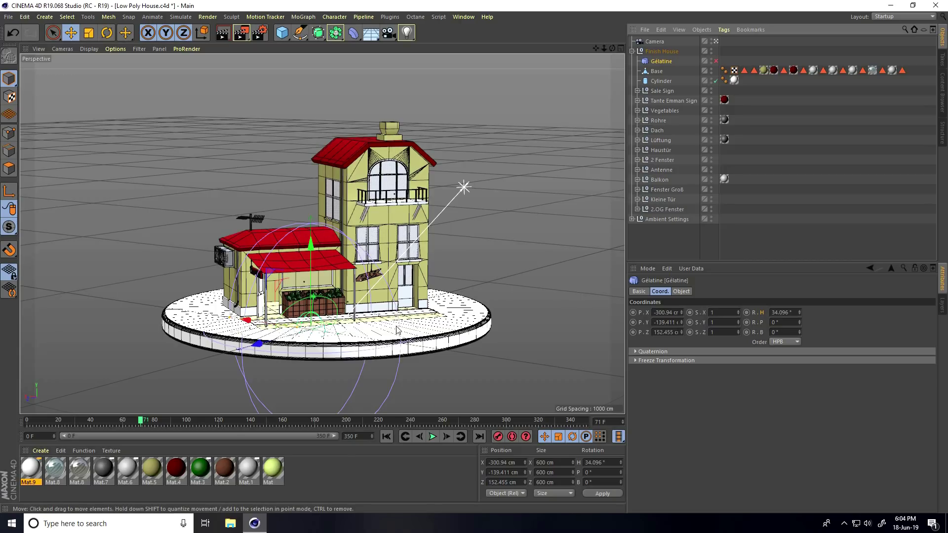
click(89, 33)
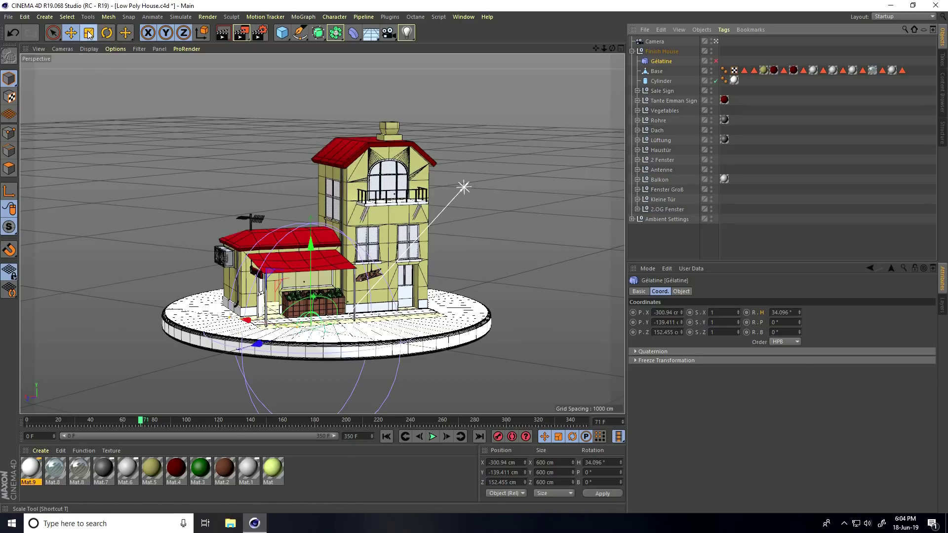
drag(345, 269, 547, 158)
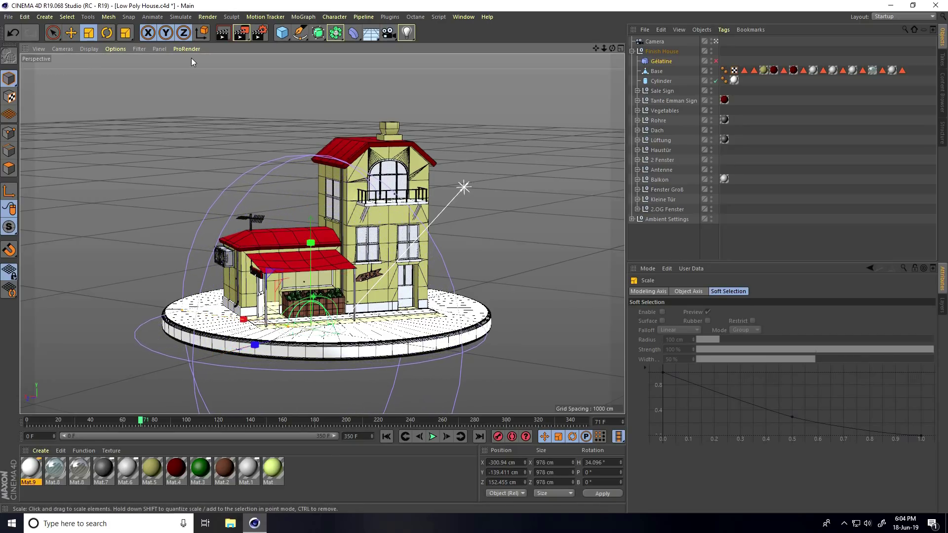
Center the Gélatine deformer on the Finish House group by setting its X, Y and Z positions to 0 cm
click(69, 33)
drag(309, 244, 307, 229)
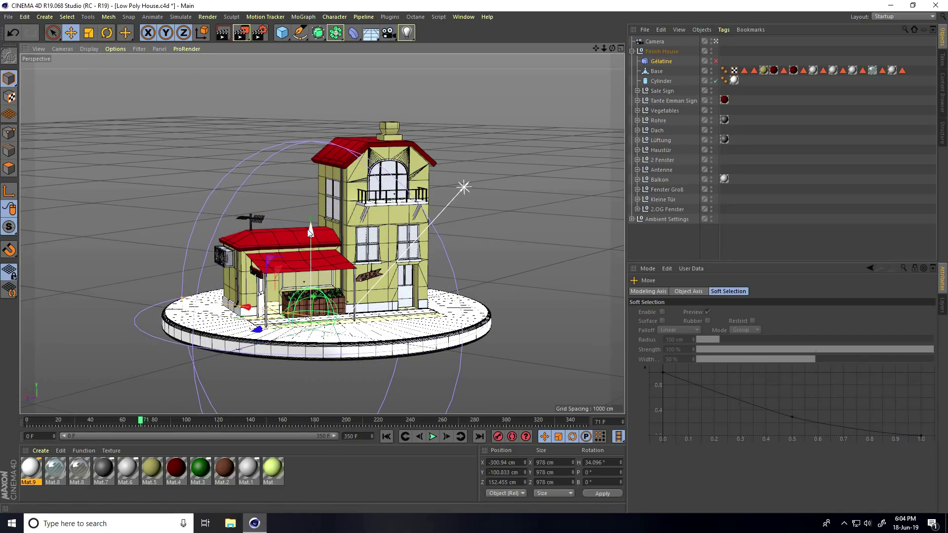
click(661, 60)
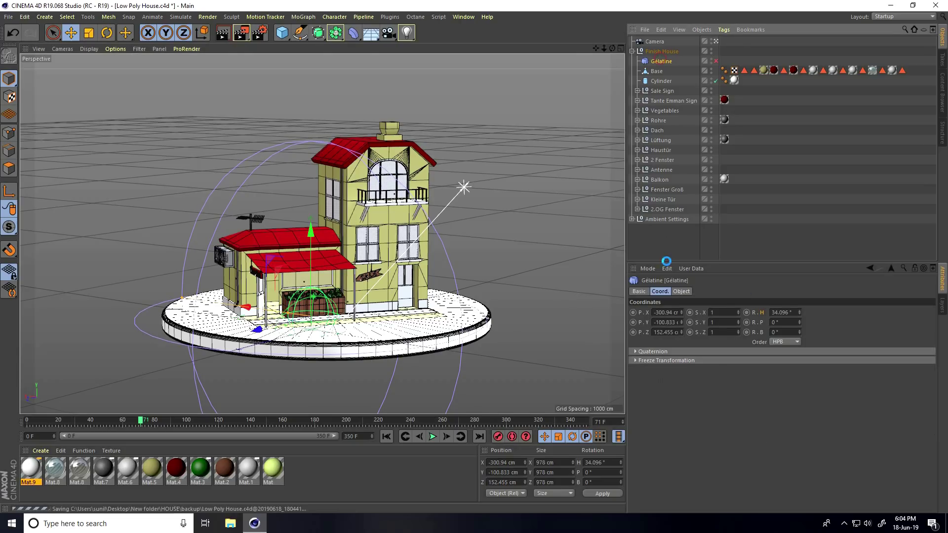
click(658, 291)
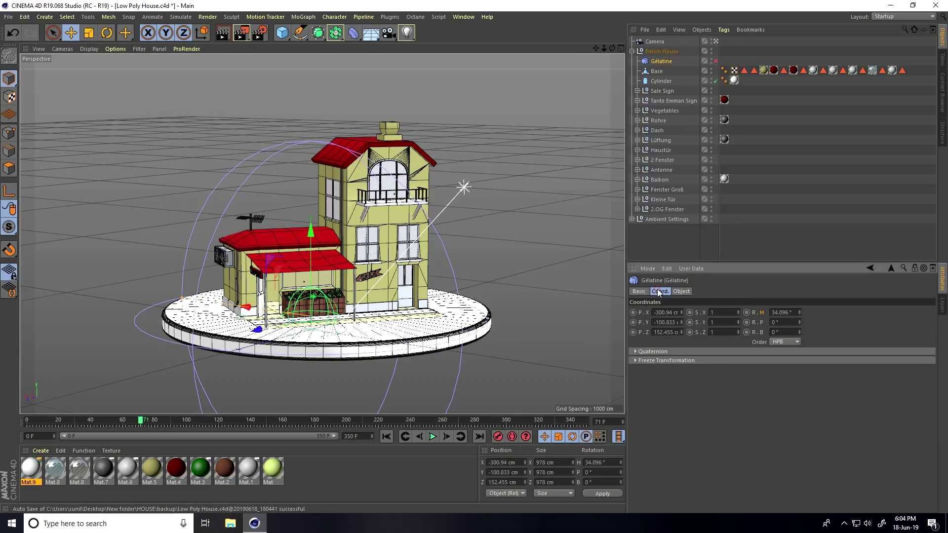
click(665, 313)
text(0)
key(Tab)
text(0)
key(Tab)
text(0)
key(Return)
Enable the Gélatine deformer and return to the first frame of the animation
alt+drag(492, 326, 420, 297)
alt+drag(344, 294, 349, 309)
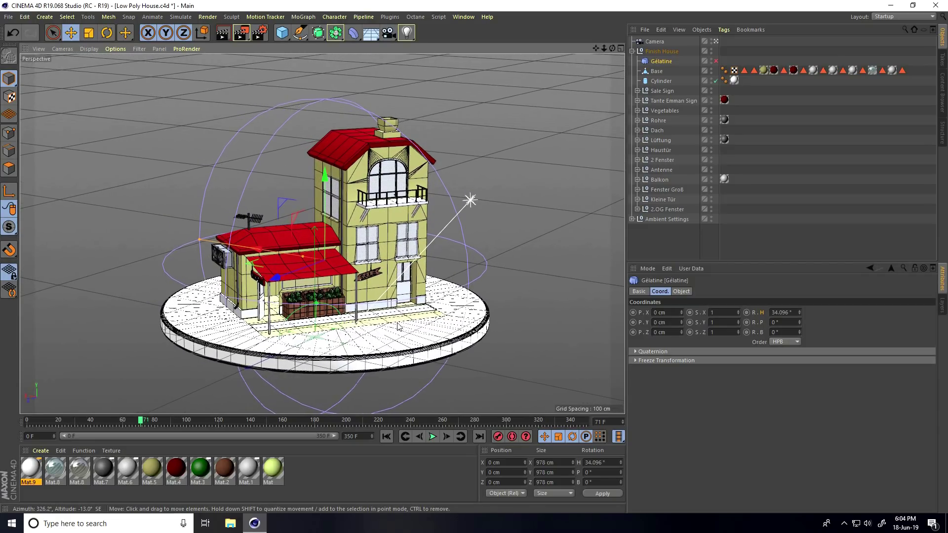
click(716, 62)
click(386, 436)
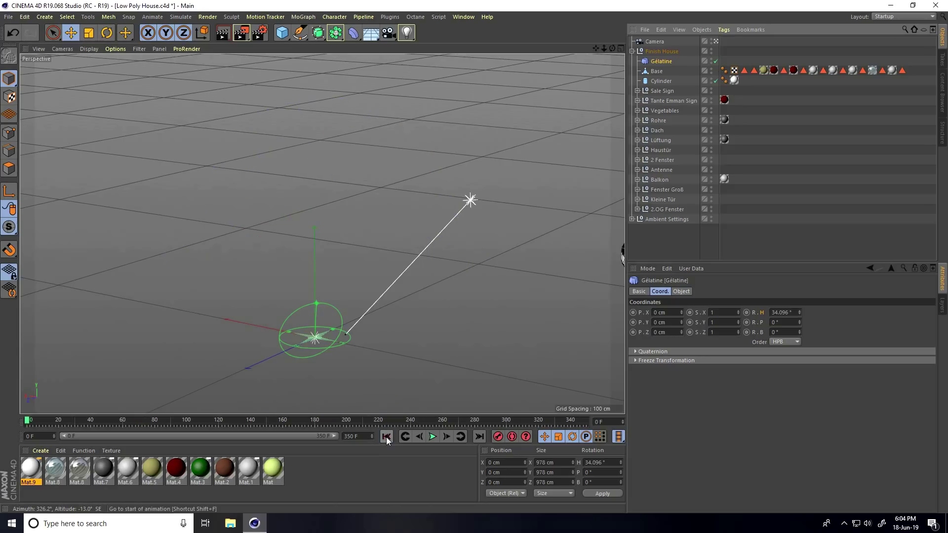
Preview the animation with the Gélatine deformer active, and set the deformer's Elasticity to 40% and Firmness to 30%
scroll(379, 354, down, 5)
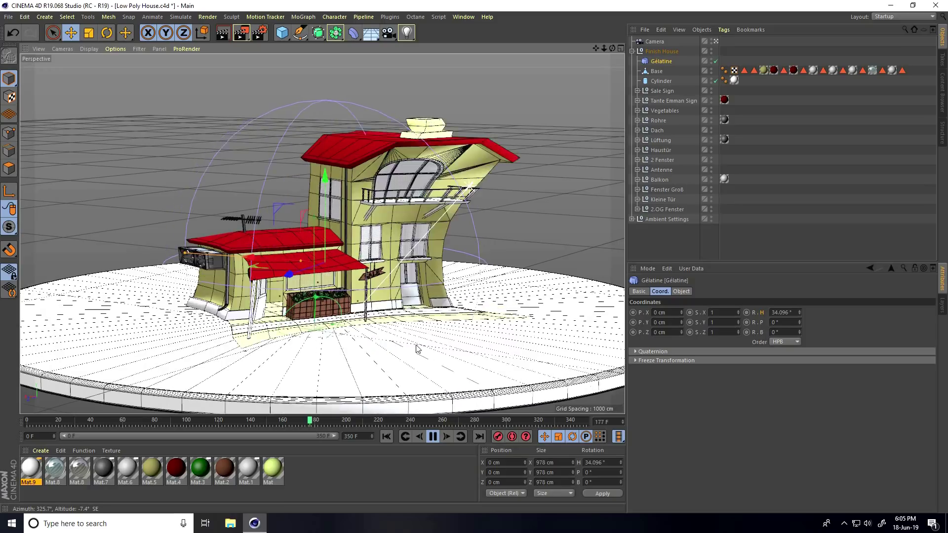
click(433, 438)
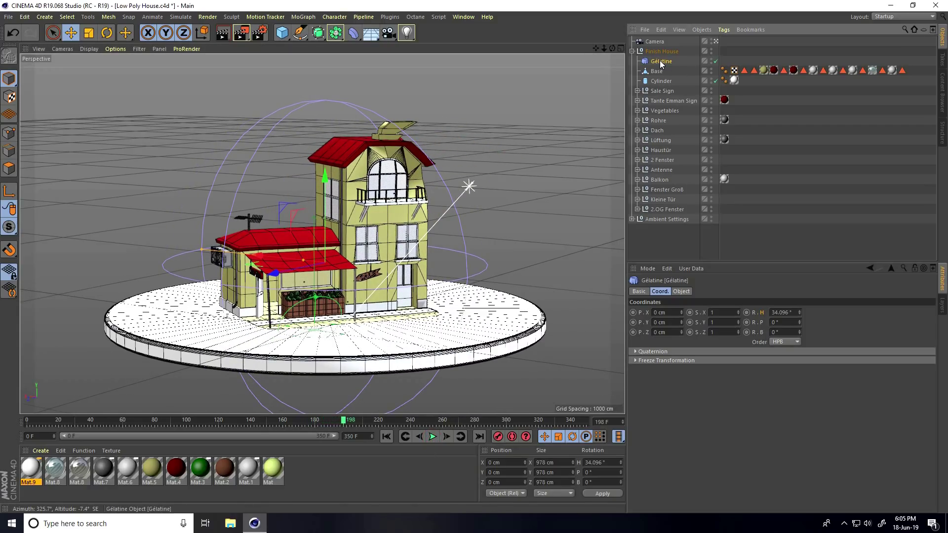
click(680, 292)
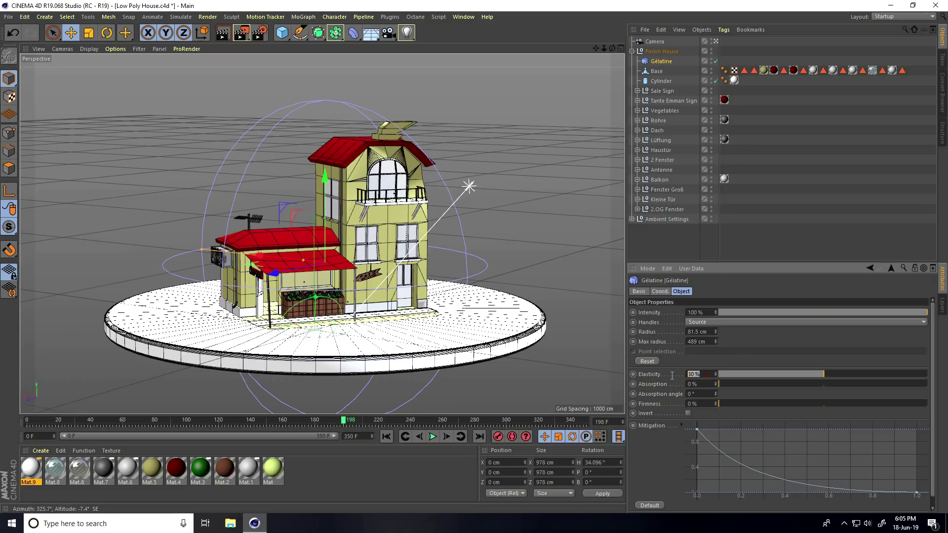
text(40)
key(Return)
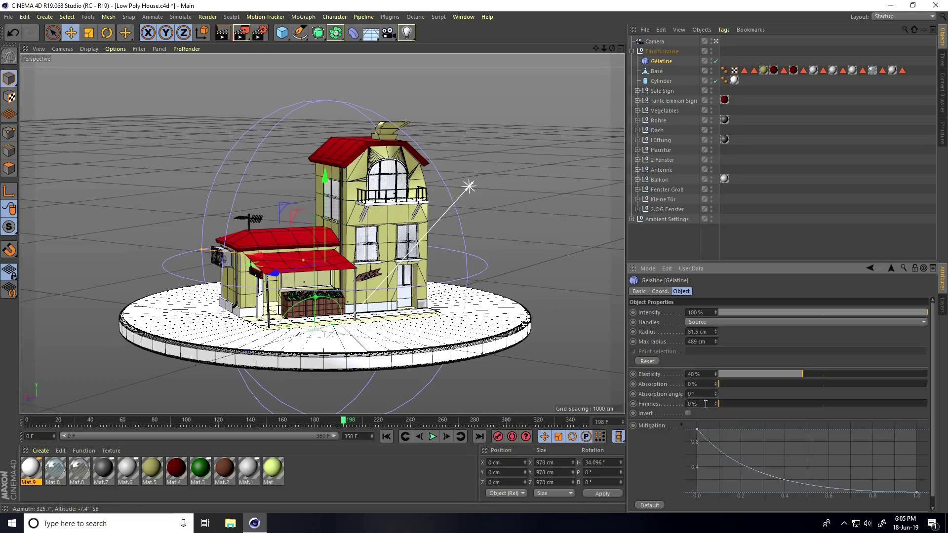
text(30)
key(Return)
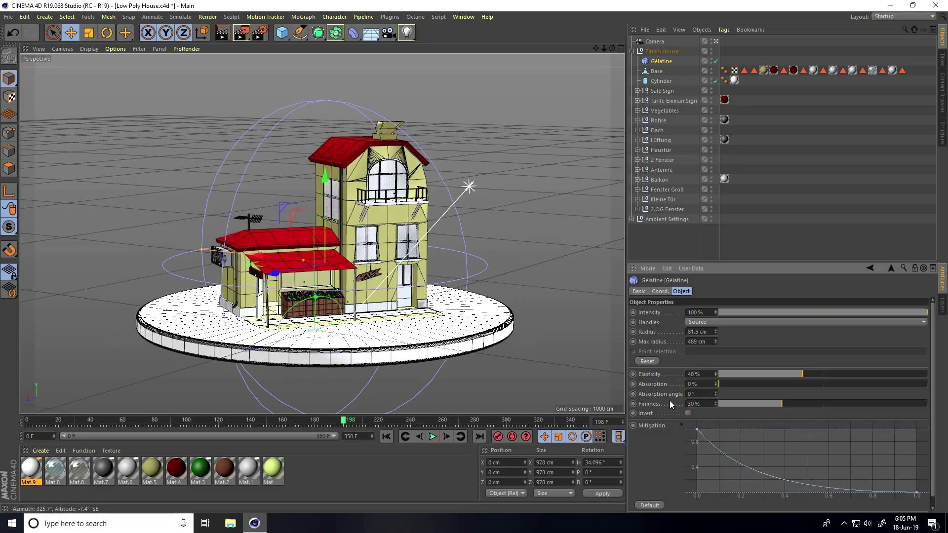
Change the Gélatine deformer's Handles to Point selection and replay the house animation from the first frame
click(386, 436)
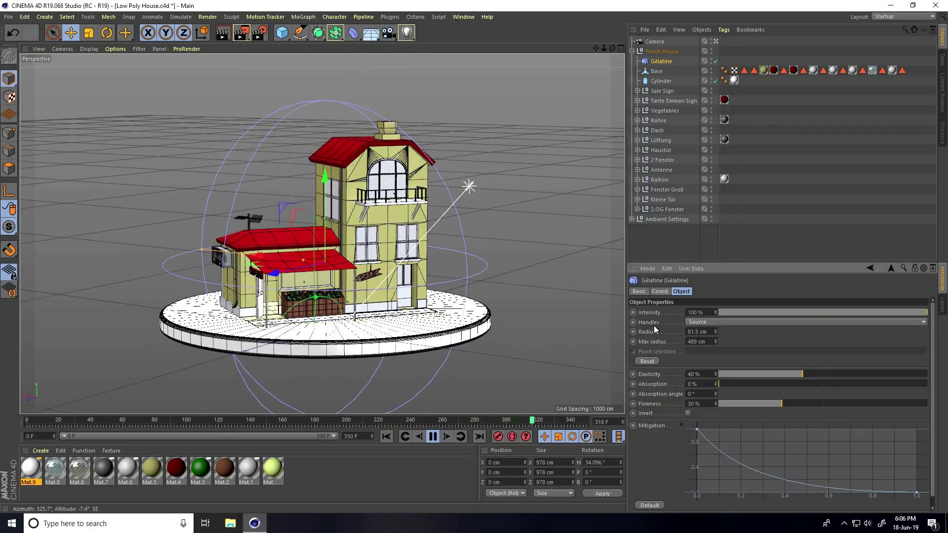
click(433, 436)
click(705, 322)
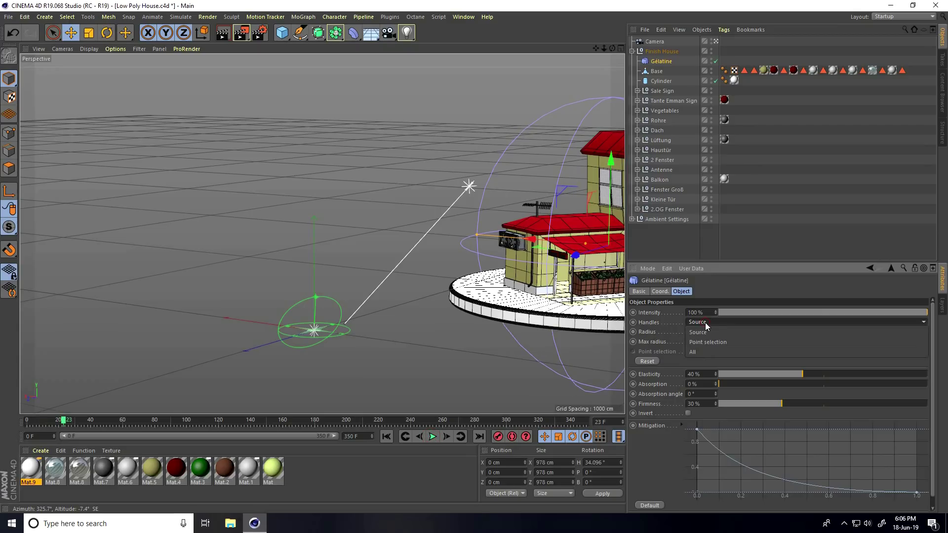
click(729, 342)
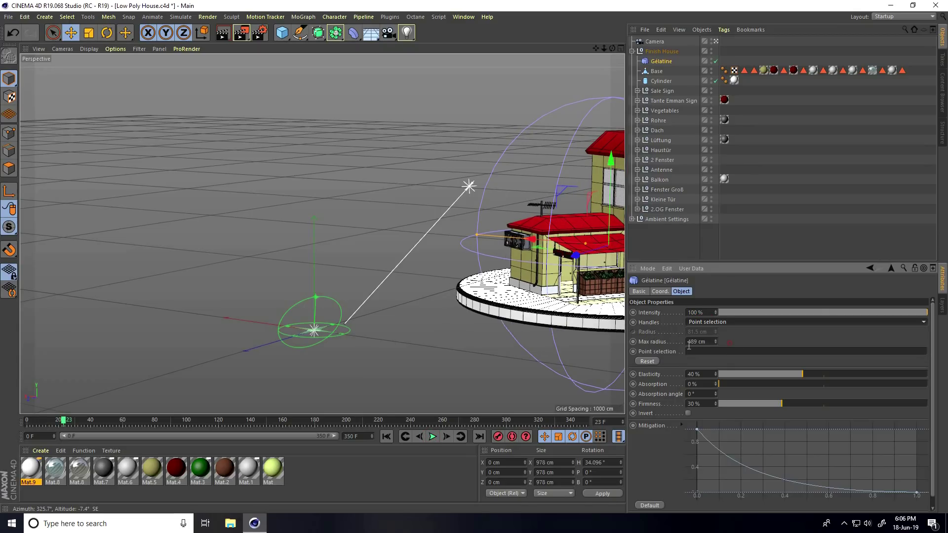
click(388, 437)
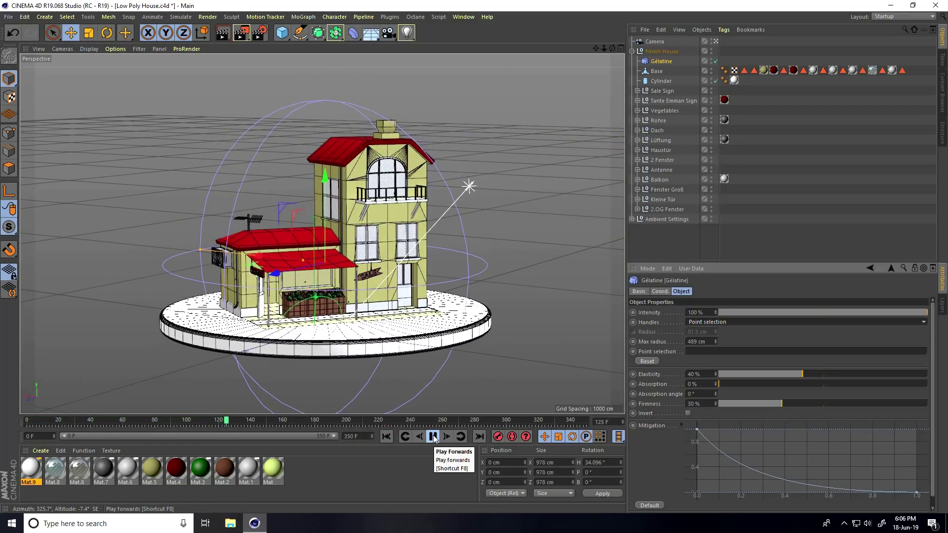
click(433, 437)
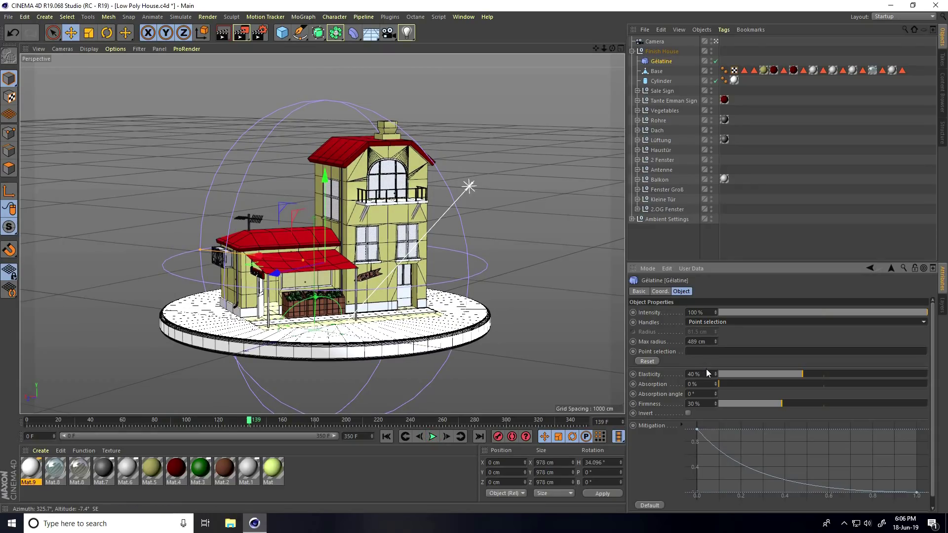
Set the Gélatine deformer's Elasticity to 60% and play the full animation from the first frame
click(694, 374)
text(60)
key(Return)
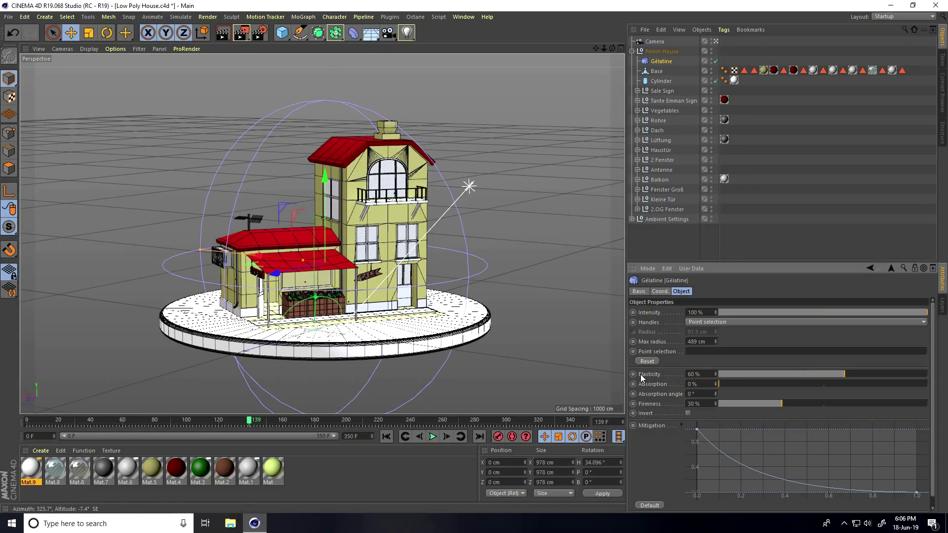
click(387, 436)
click(432, 437)
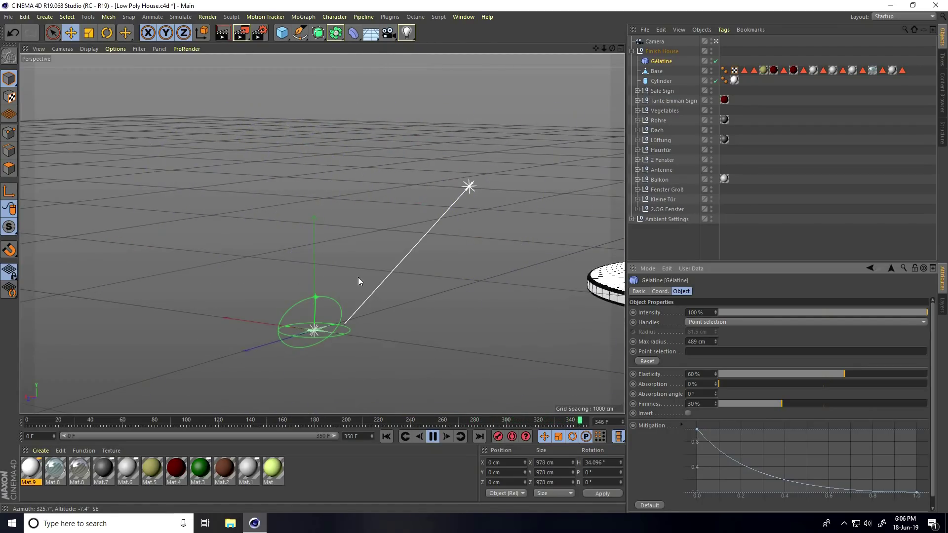
click(434, 437)
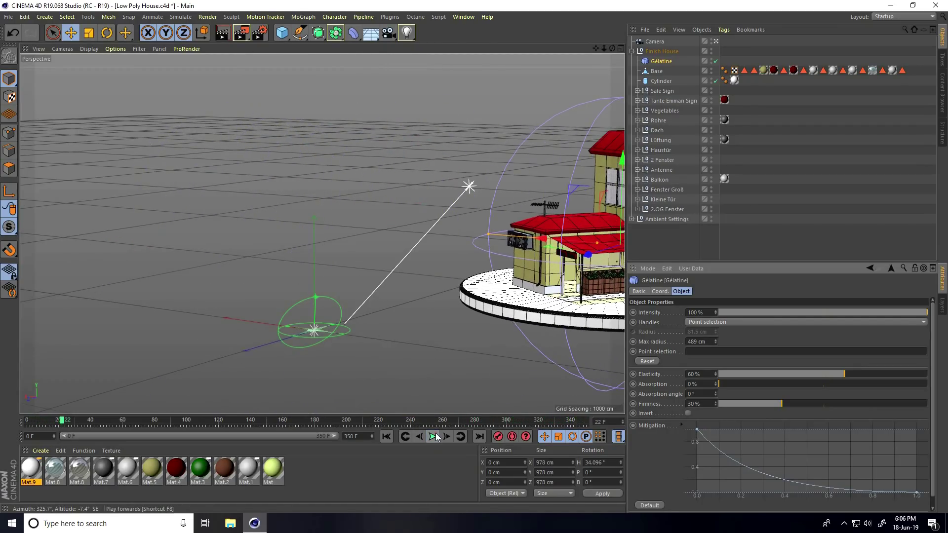
Set the Gélatine deformer's Handles to All and return to the first frame
click(694, 322)
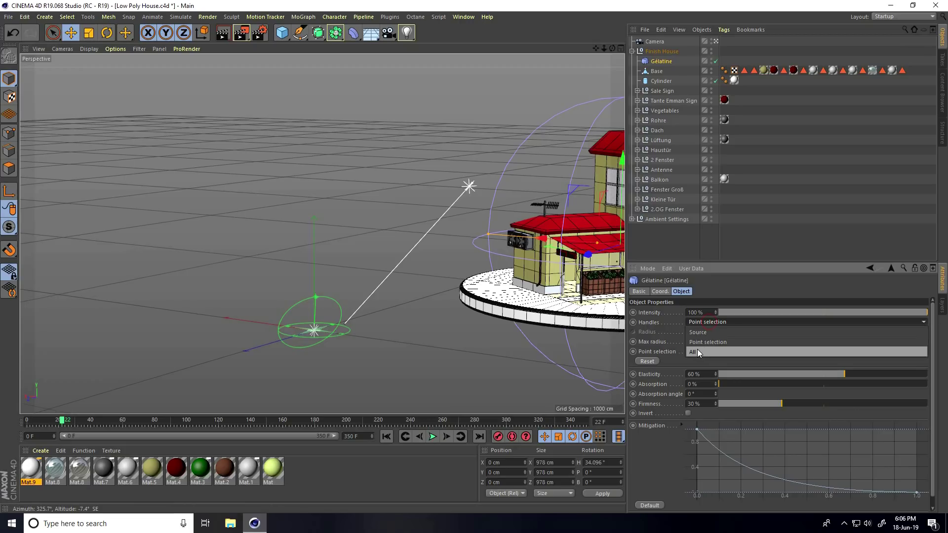
click(697, 348)
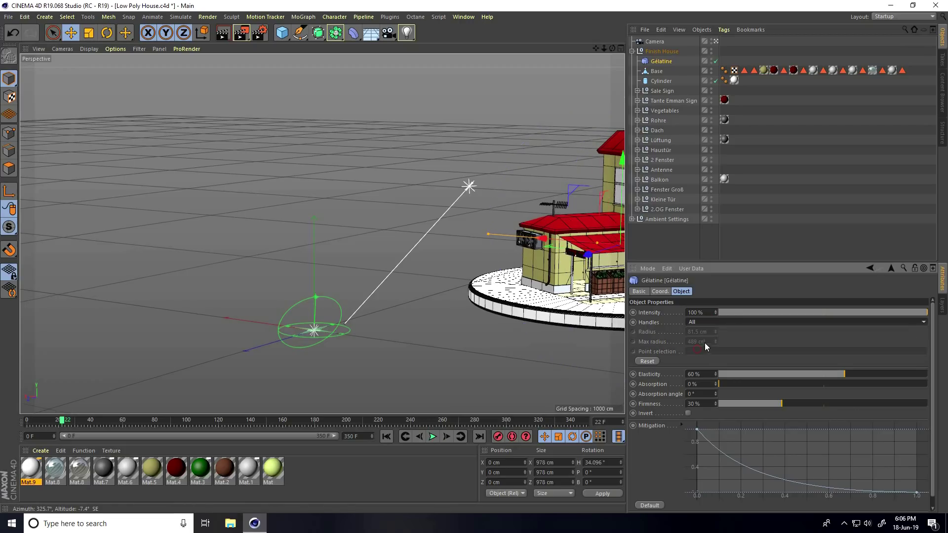
click(385, 436)
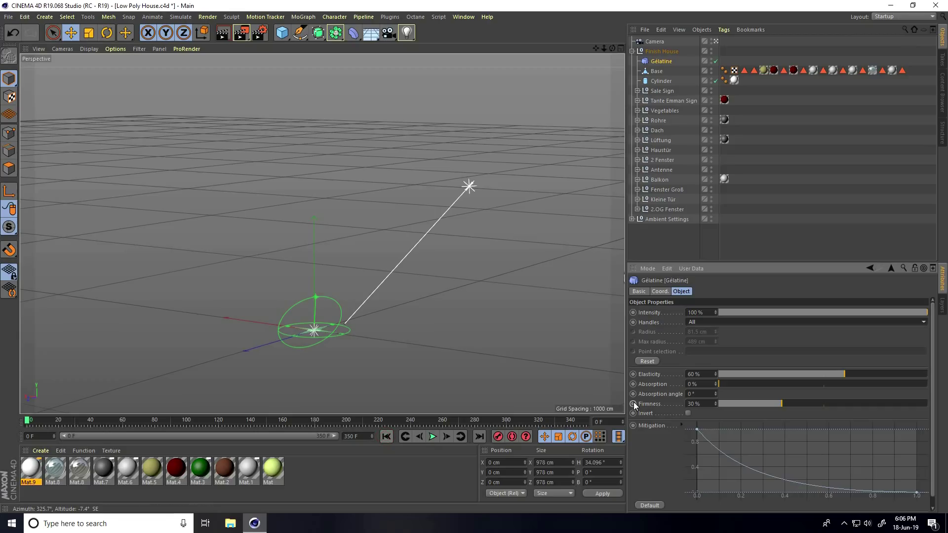
Set the Gélatine deformer's Absorption angle to 10° and play the animation from the first frame
click(686, 394)
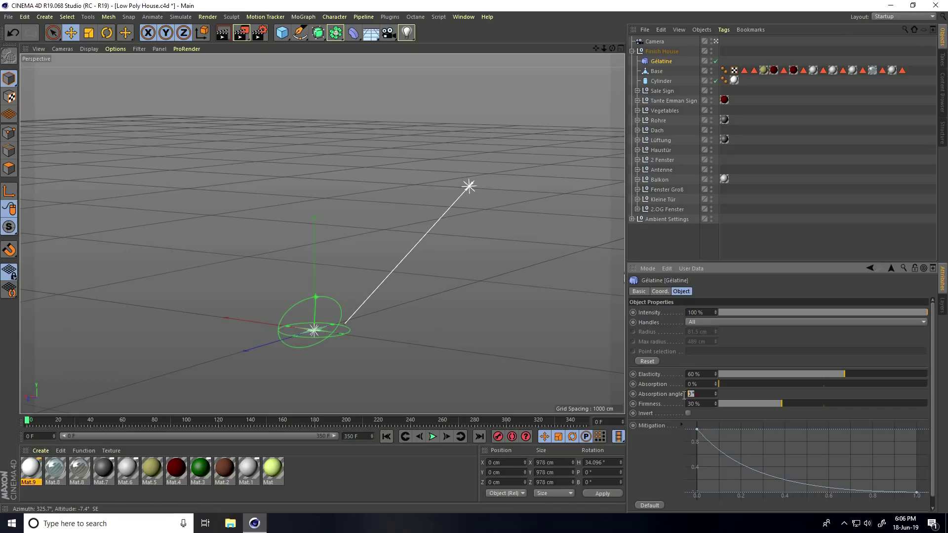
text(10)
key(Return)
click(387, 437)
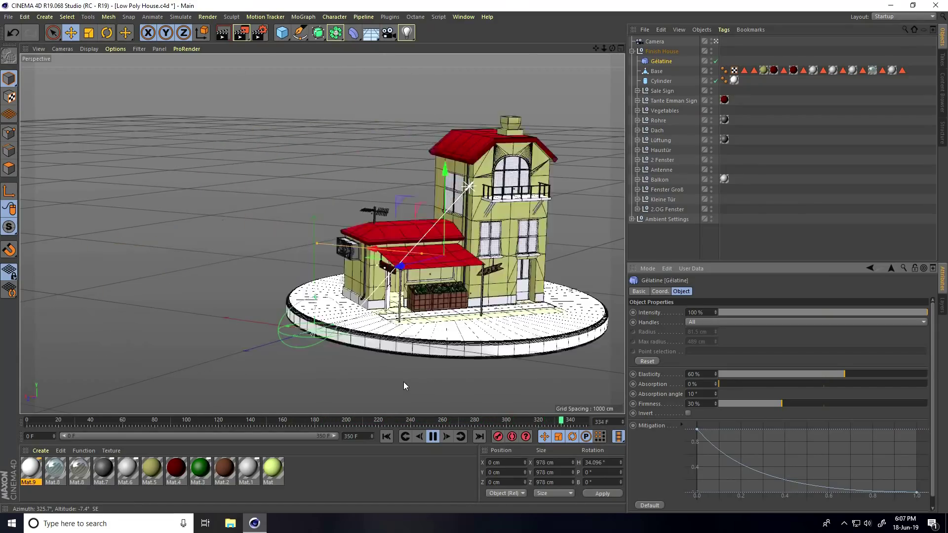
click(433, 436)
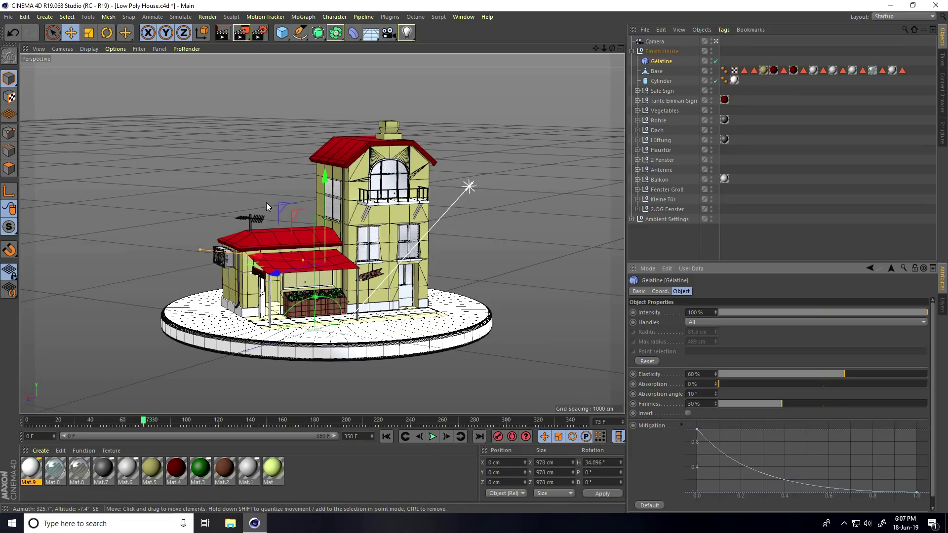
Create a new project and add a MoText object with the text CINEMA
click(9, 17)
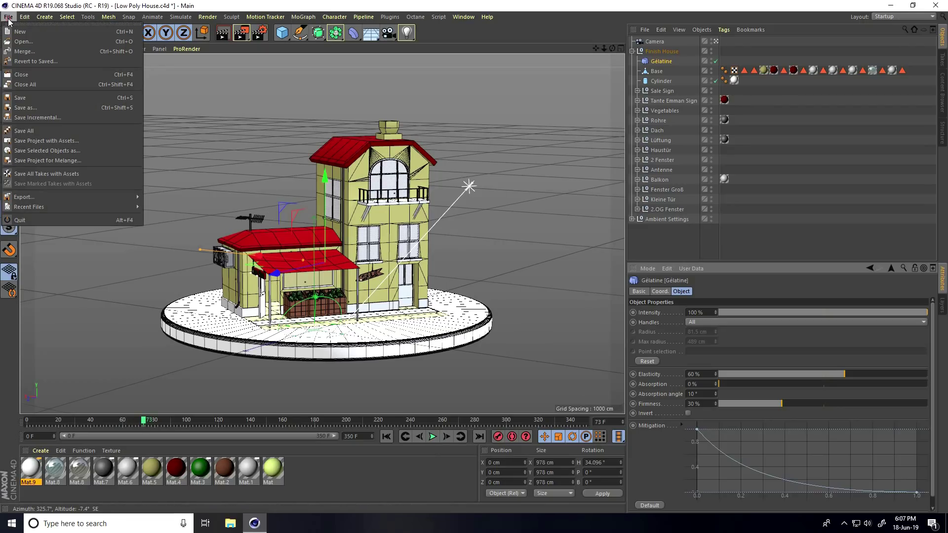
click(21, 32)
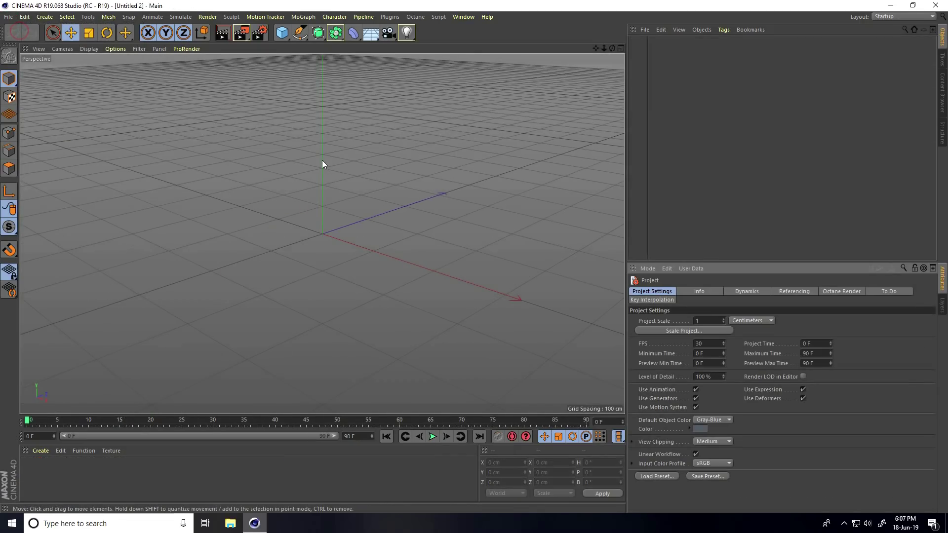
click(303, 17)
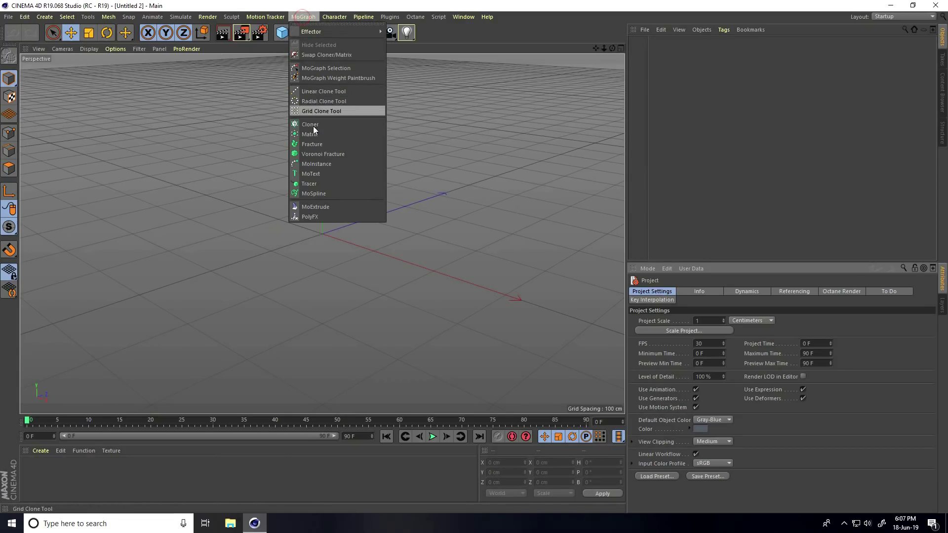
click(311, 174)
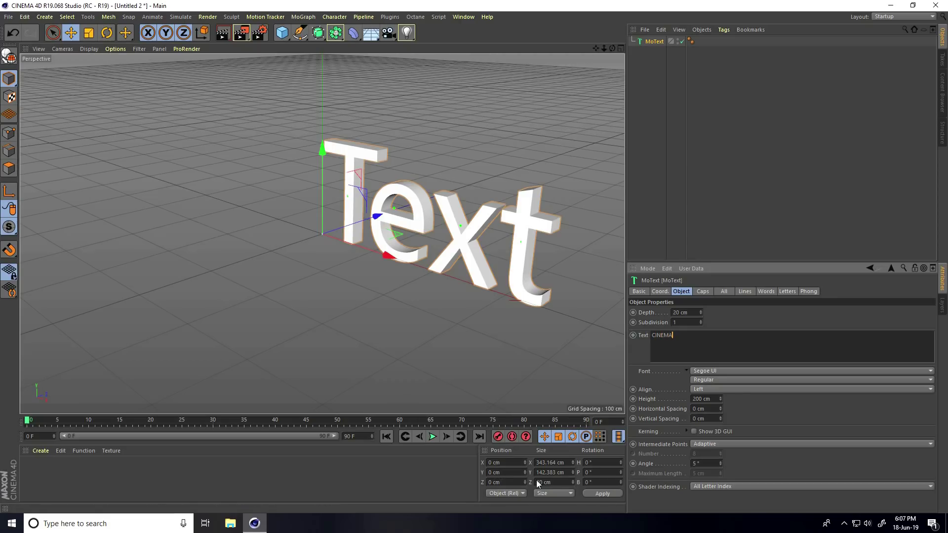
Align the CINEMA text to the middle and set its font to Arial Black
click(697, 390)
click(701, 408)
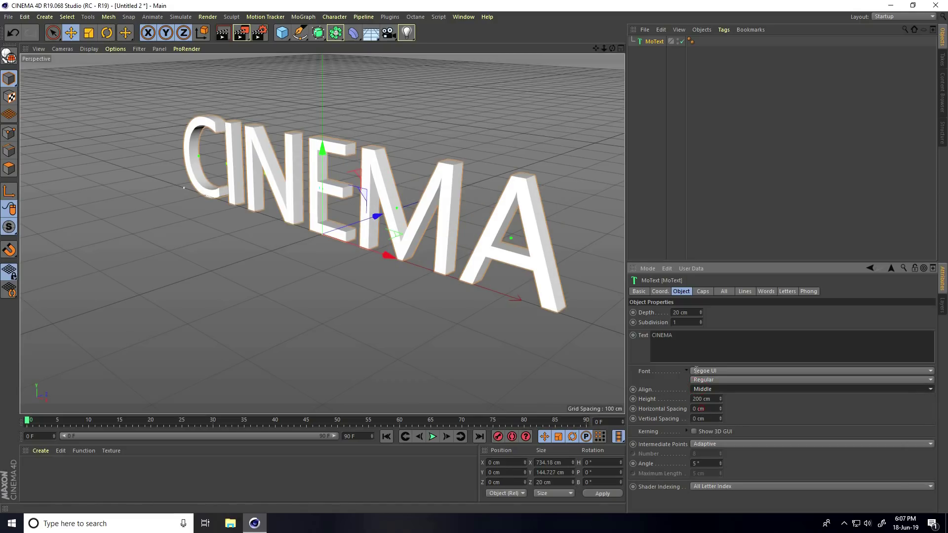
click(712, 370)
scroll(716, 365, up, 6)
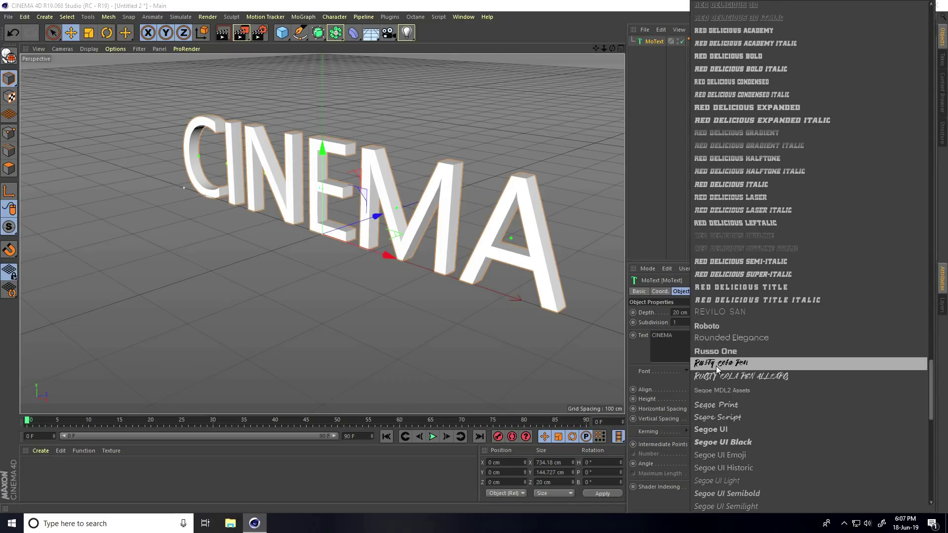
scroll(716, 366, up, 15)
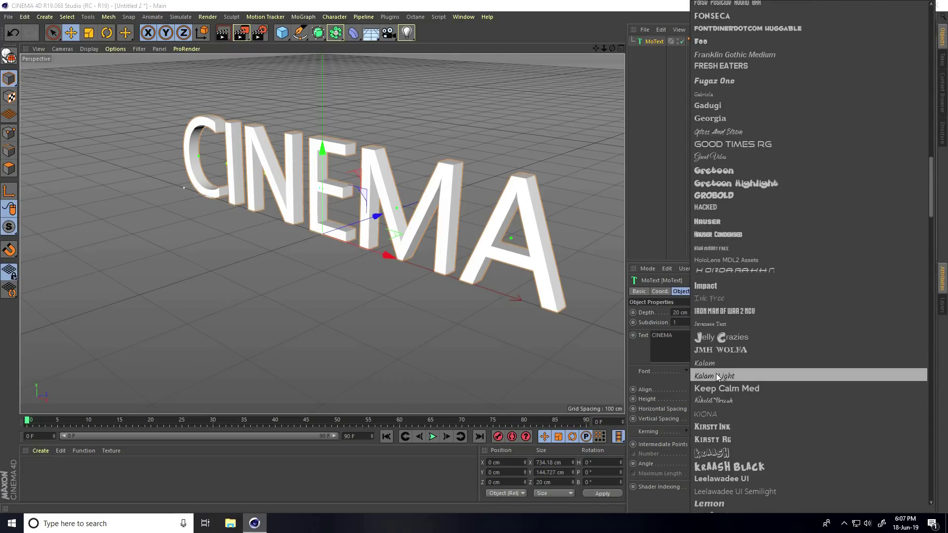
scroll(717, 377, up, 5)
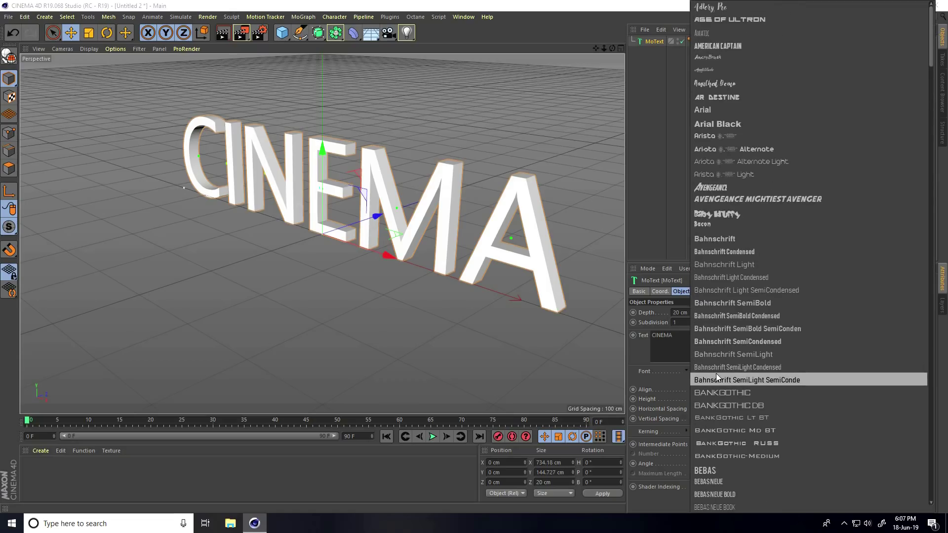
click(718, 124)
Set the CINEMA text's Depth to 50 cm, Subdivision to 10 and Intermediate Points to Subdivided
alt+drag(369, 151, 409, 214)
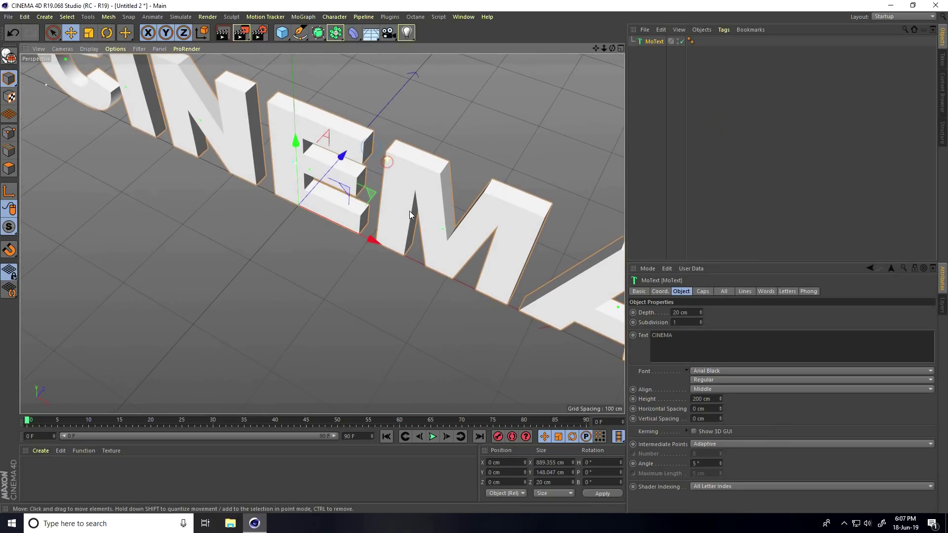
click(692, 314)
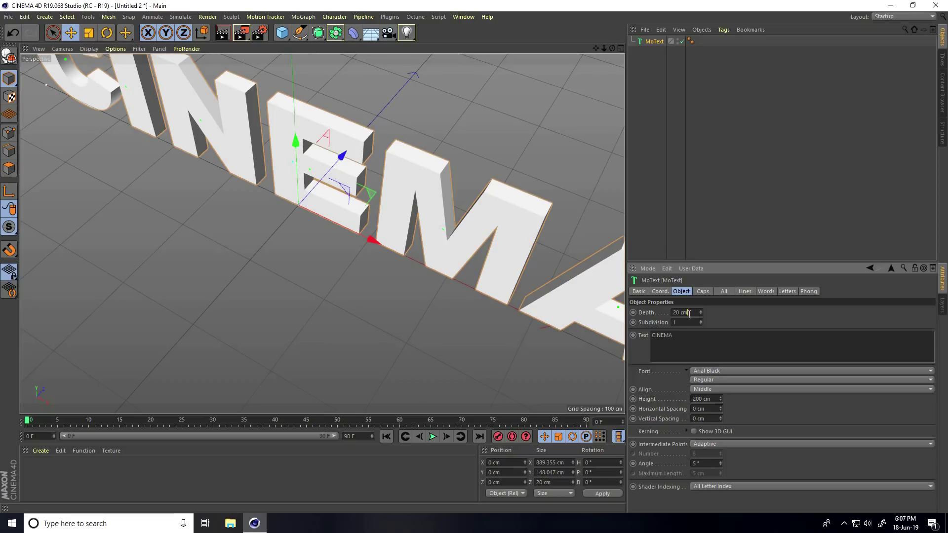
text(50)
key(Return)
alt+drag(414, 217, 386, 191)
scroll(387, 192, down, 5)
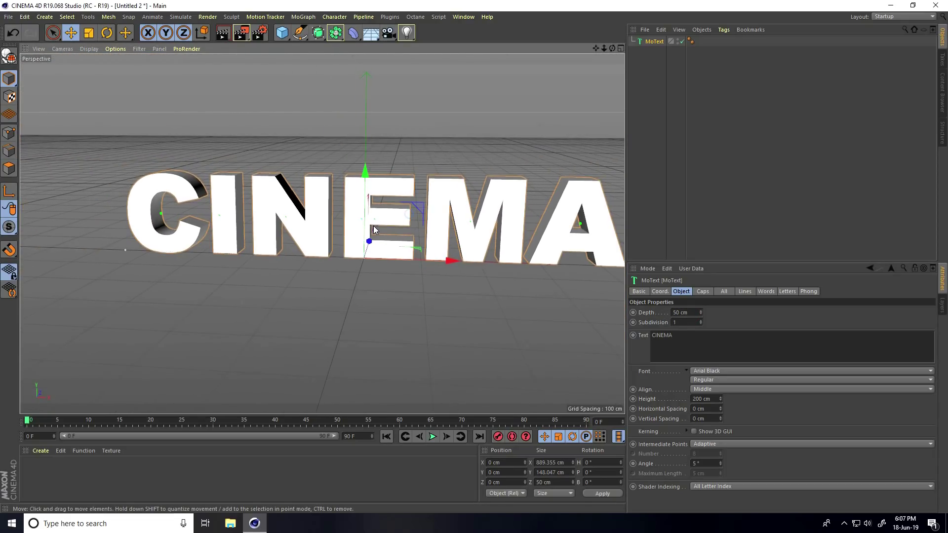
alt+drag(415, 225, 382, 235)
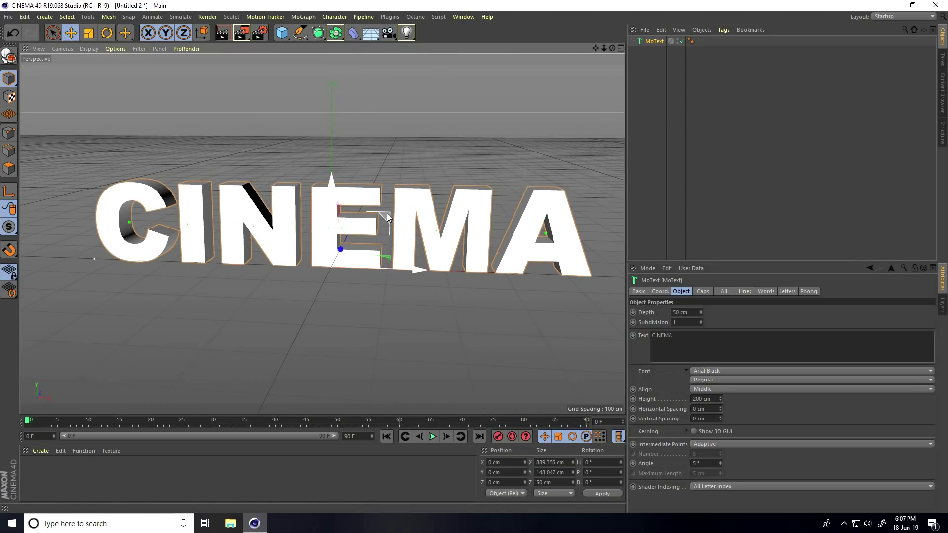
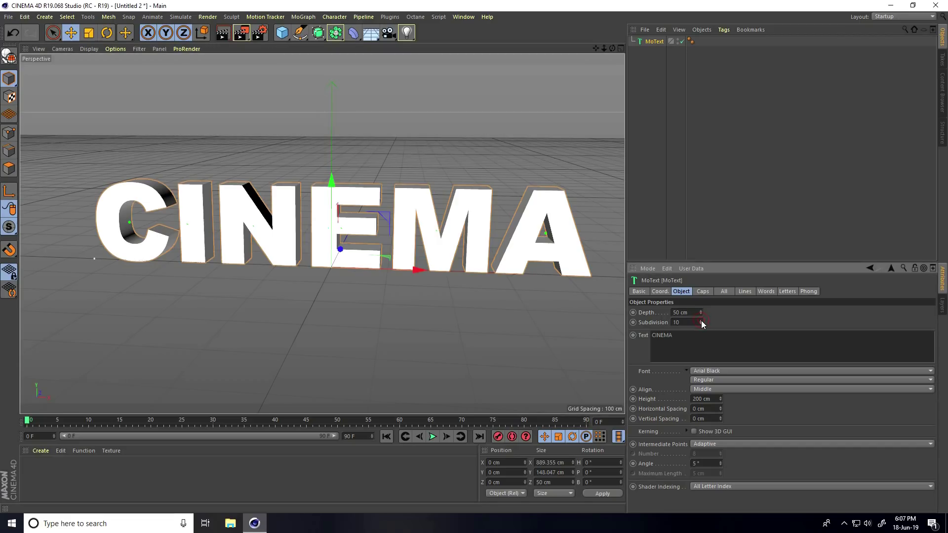
click(707, 444)
click(710, 493)
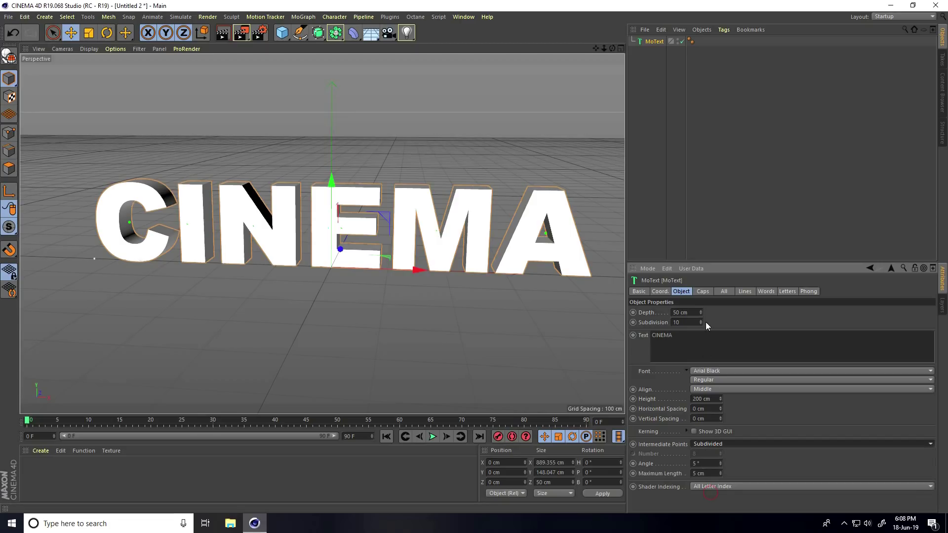
Set both the Start and End caps of the CINEMA text to Fillet Cap
click(702, 291)
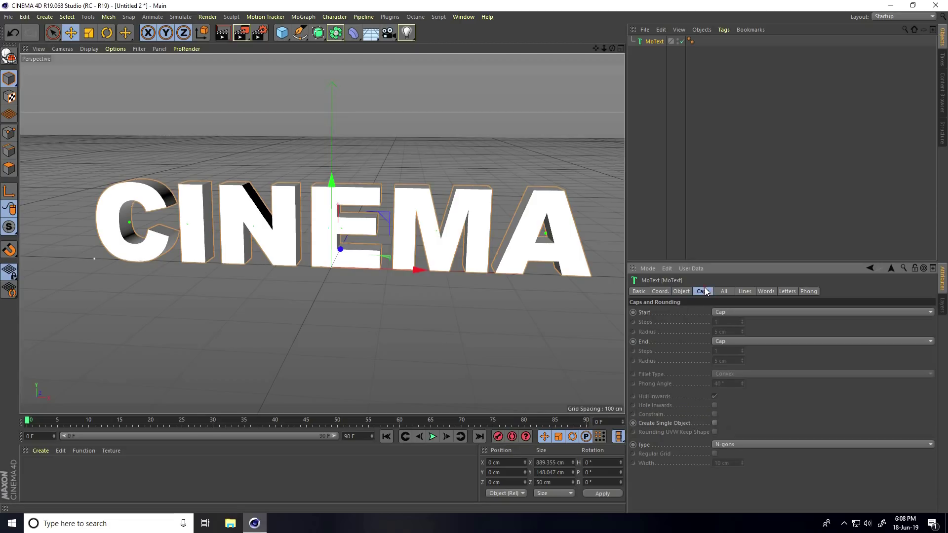
click(724, 312)
click(721, 353)
click(722, 341)
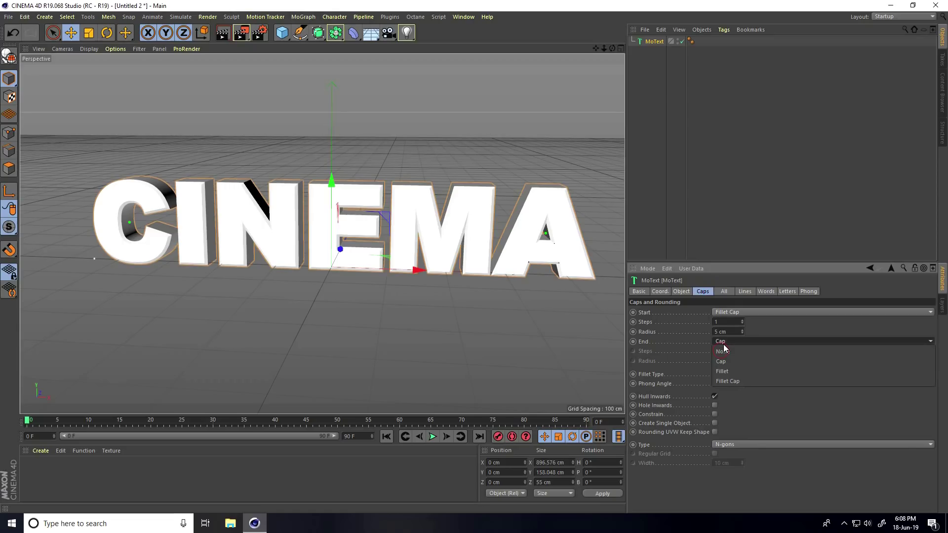
click(722, 381)
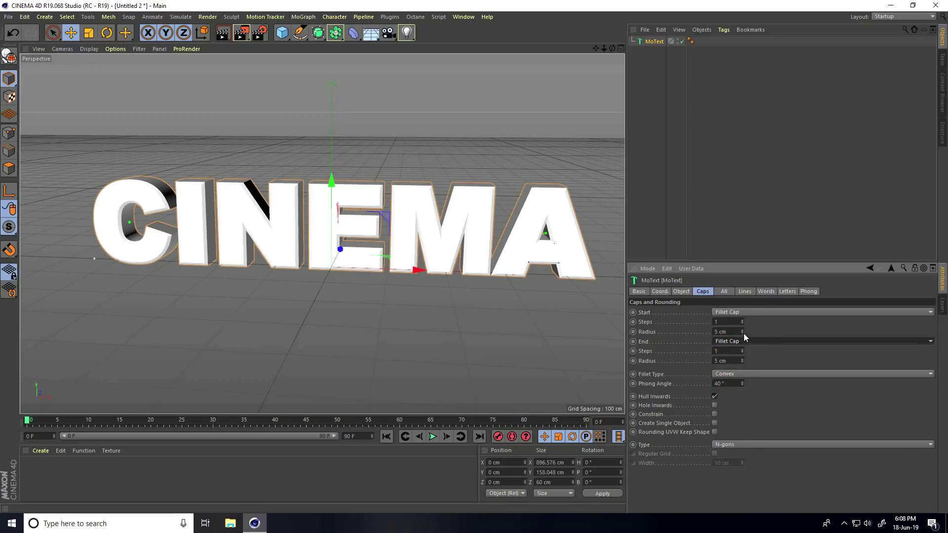
Set the radius to 3 cm and the steps to 5 for both the start and end fillet caps
click(742, 333)
click(742, 333)
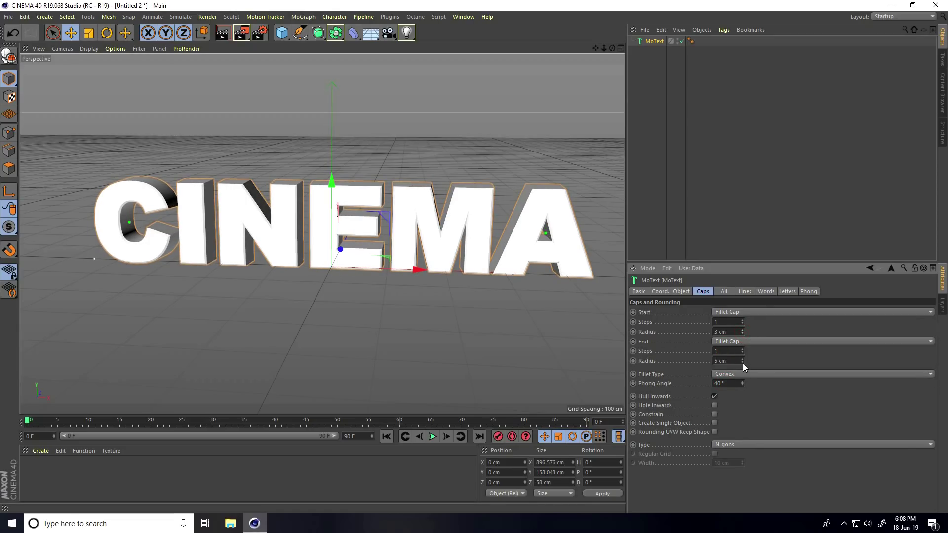
click(742, 362)
click(742, 363)
click(742, 320)
click(742, 321)
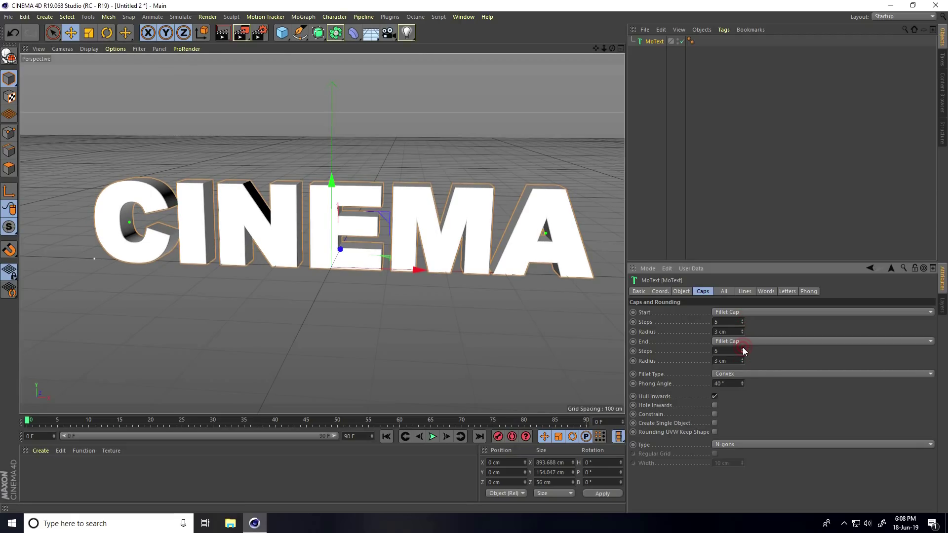
Set the cap Type to Quadrangles and enable Regular Grid with a 5 cm width
click(730, 448)
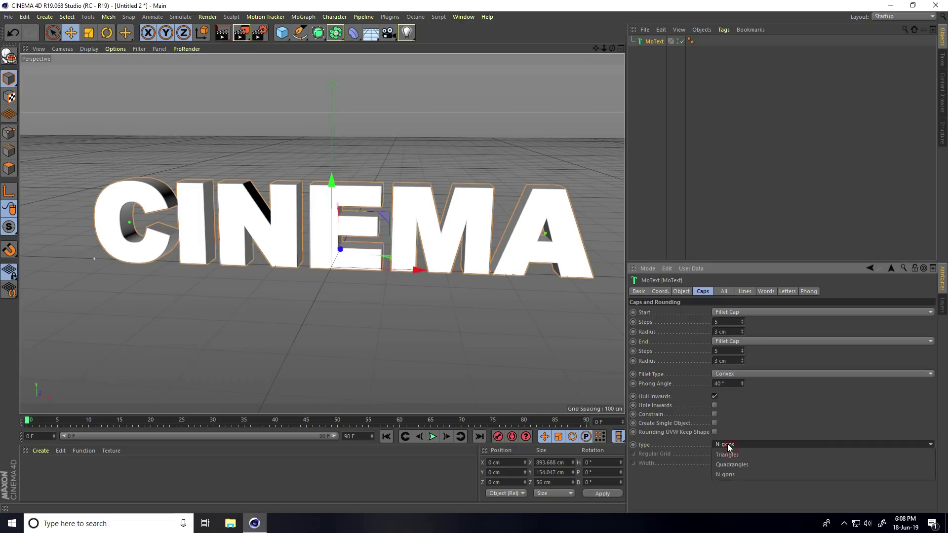
click(728, 465)
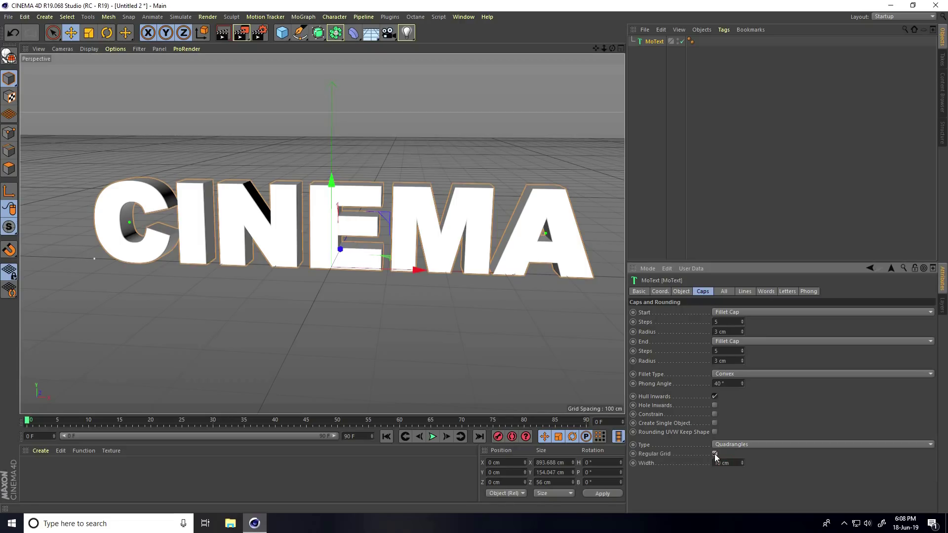
click(714, 453)
Display the viewport in Gouraud Shading (Lines) and inspect the mesh grid on the CINEMA letters
click(89, 49)
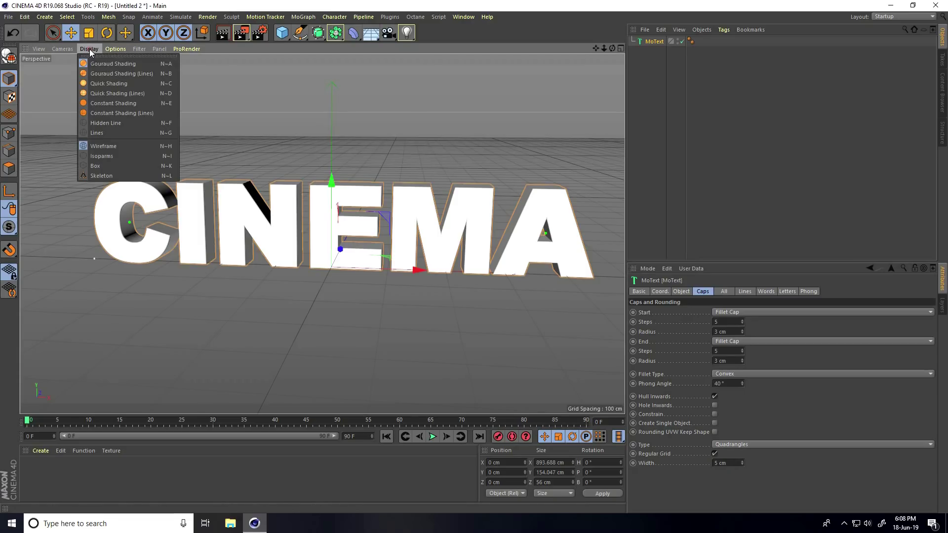
click(108, 74)
scroll(356, 149, up, 5)
alt+drag(356, 149, 376, 174)
scroll(376, 174, down, 6)
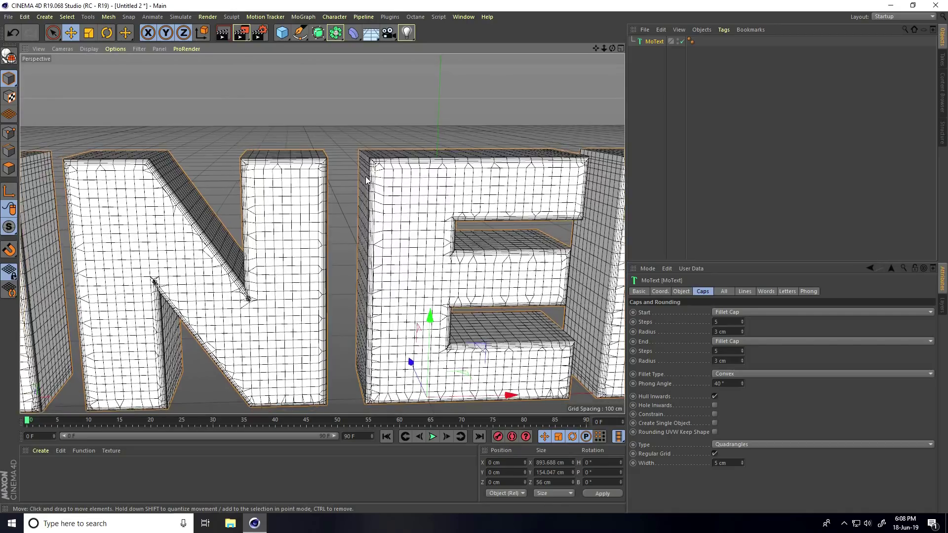
scroll(360, 201, down, 2)
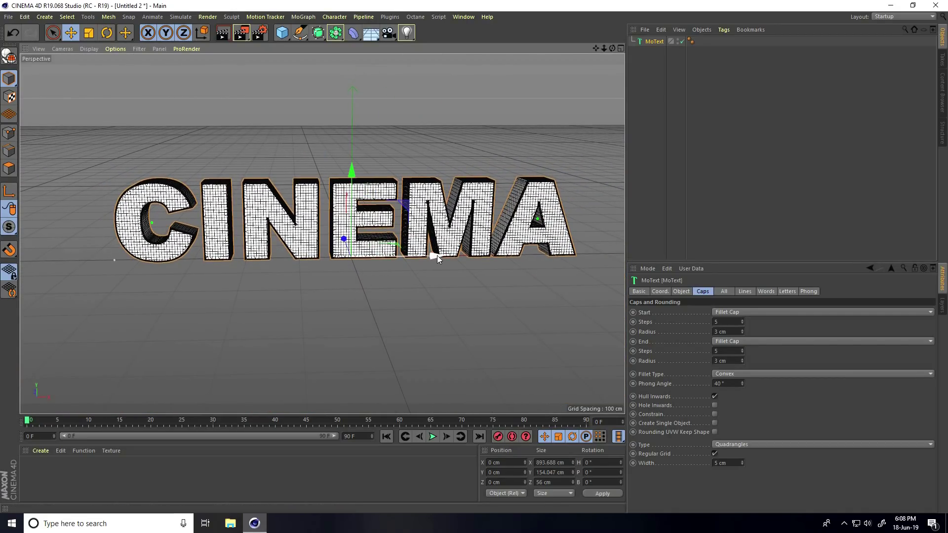
alt+drag(380, 277, 372, 248)
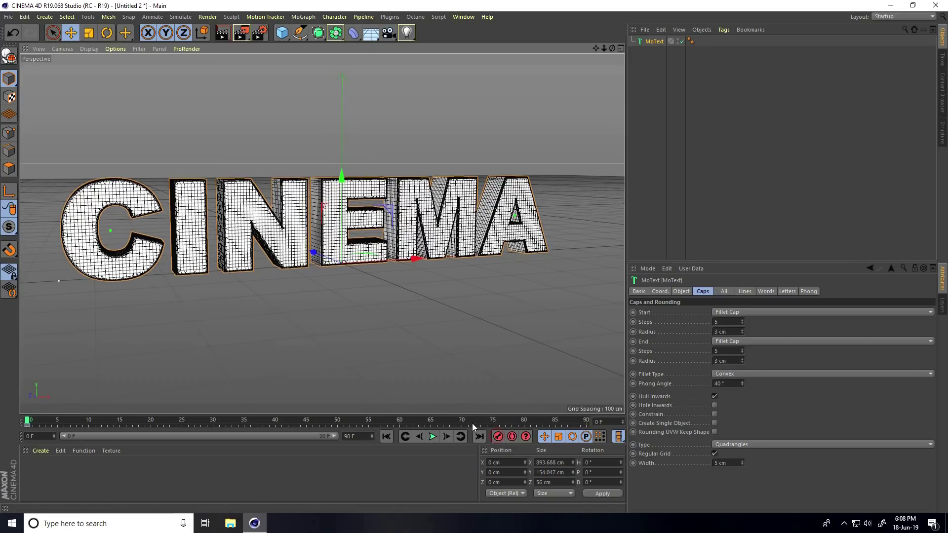
Undo the last change and record a keyframe for the CINEMA text in its resting position at frame 30
key(ctrl+z)
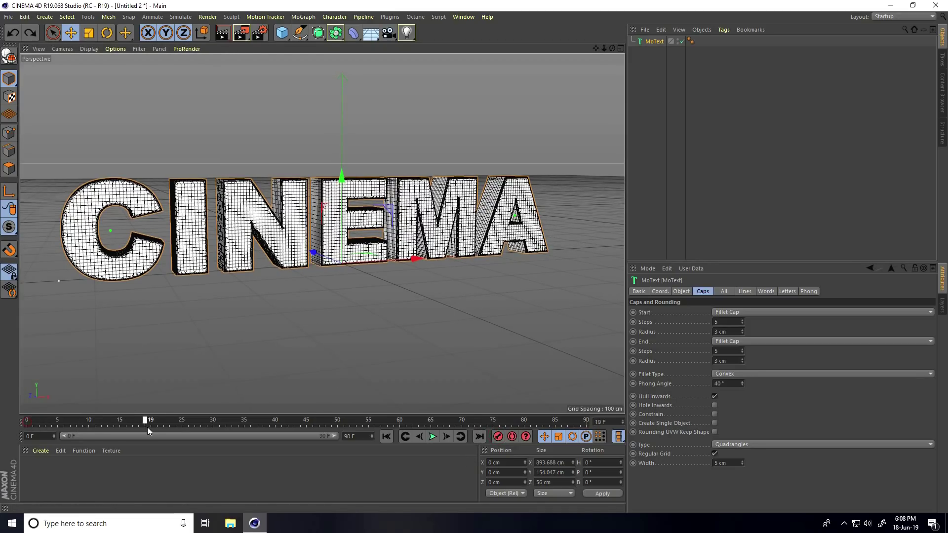
drag(218, 428, 212, 428)
click(498, 437)
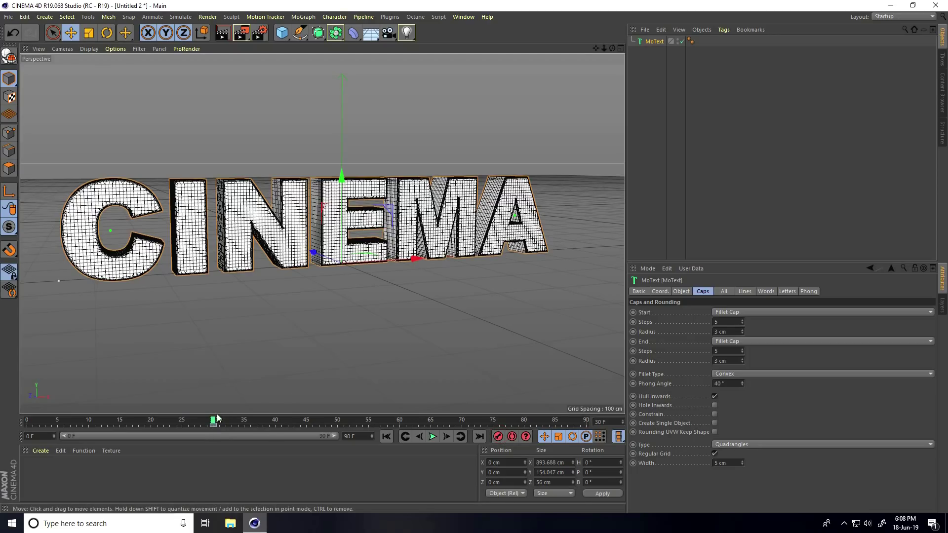
Move the CINEMA text out of view along X and Z at frame 0, record a keyframe, and play the animation
drag(212, 422, 10, 423)
drag(364, 258, 594, 271)
key(ctrl+z)
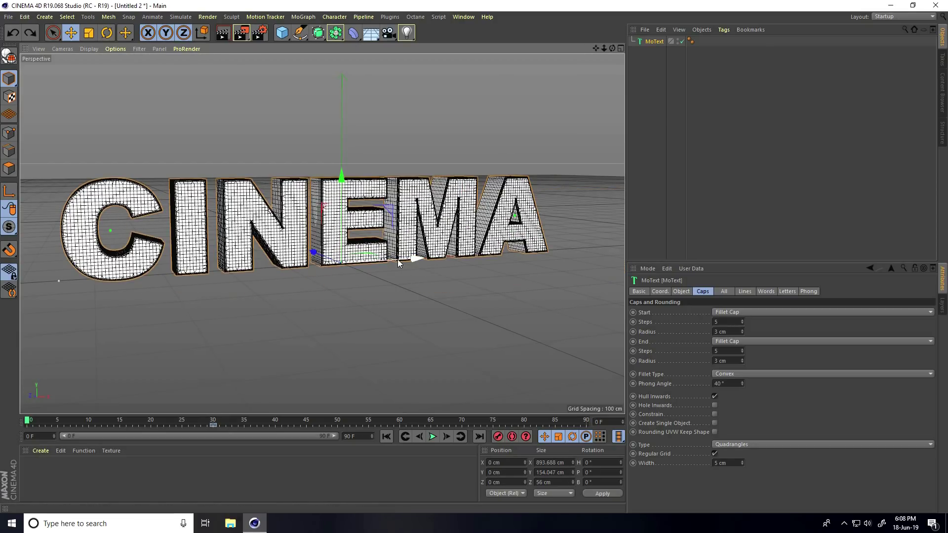
drag(399, 262, 540, 240)
drag(459, 243, 482, 265)
click(497, 436)
click(432, 436)
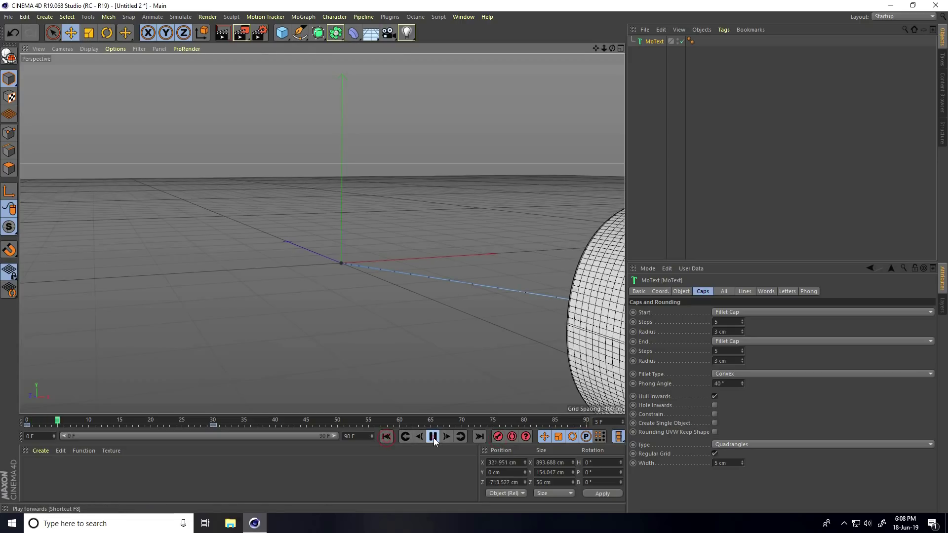
click(432, 436)
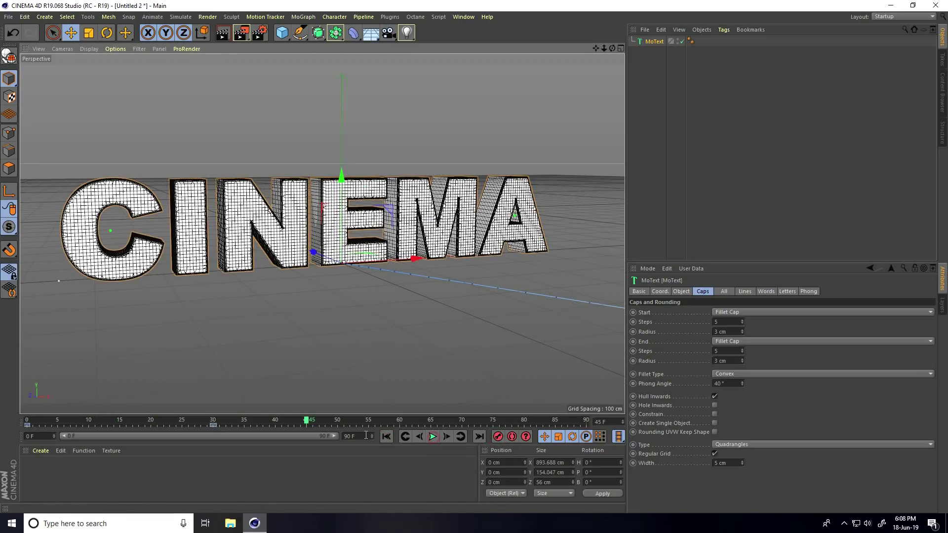
Extend the animation to 300 frames and stretch the preview range to cover its full length
click(350, 436)
text(300)
key(Return)
drag(144, 436, 464, 438)
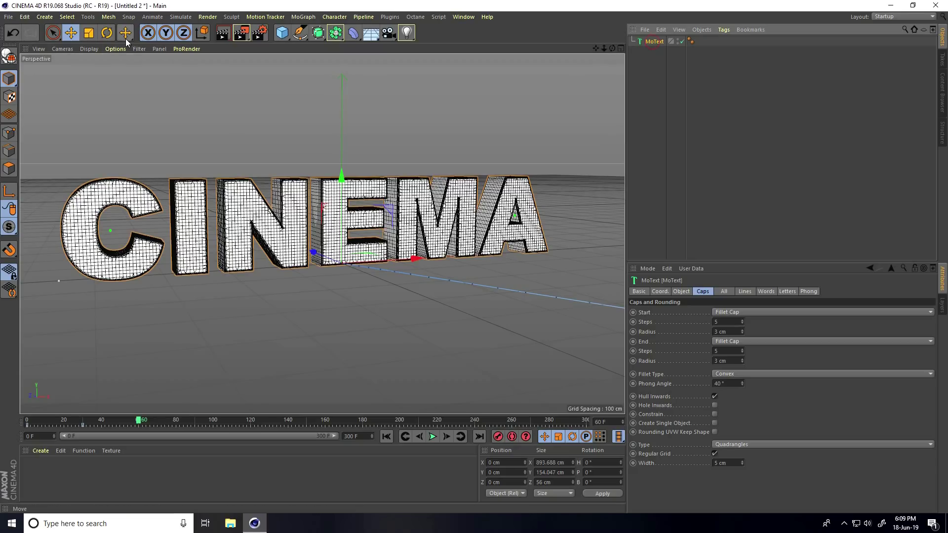
Record a keyframe for the text at frame 60 and set its pitch (P) rotation to 360° at frame 90
click(105, 34)
click(502, 434)
drag(138, 420, 195, 428)
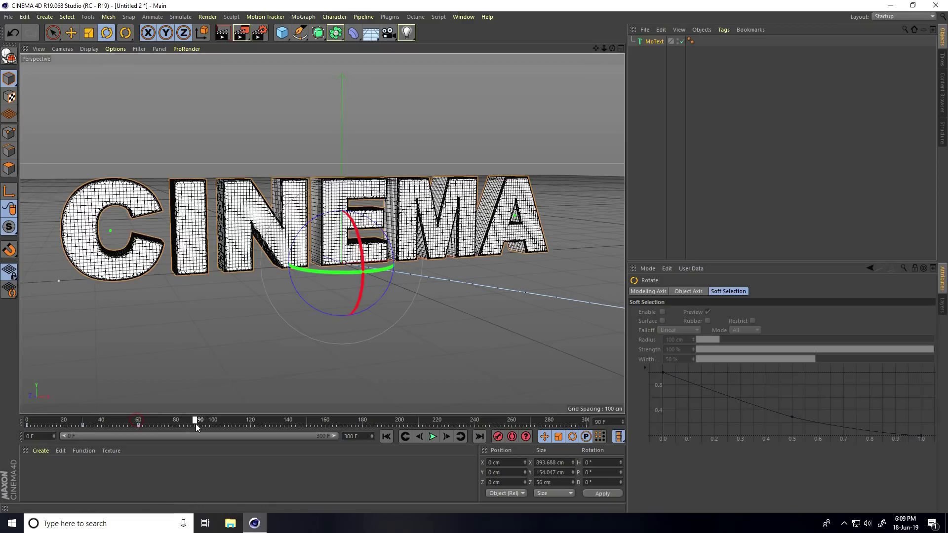
drag(352, 222, 390, 106)
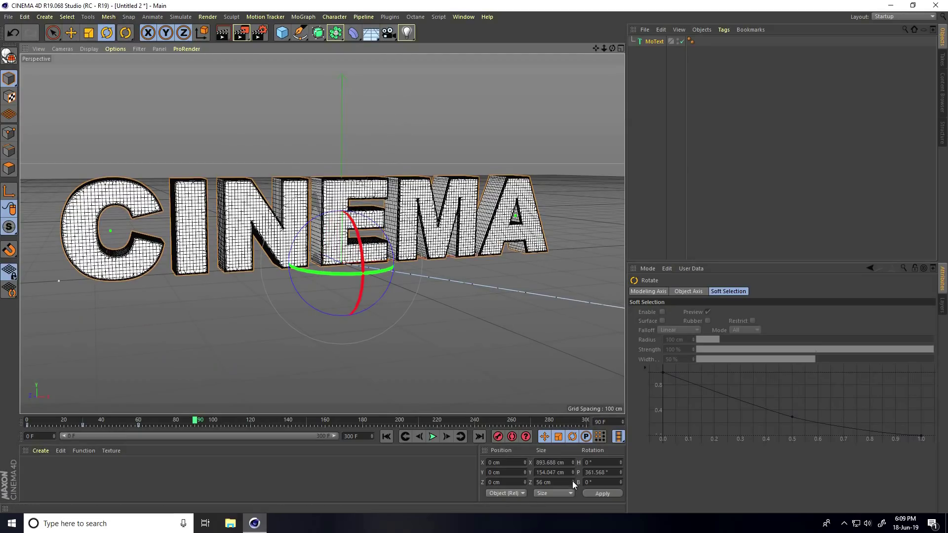
click(611, 472)
text(360)
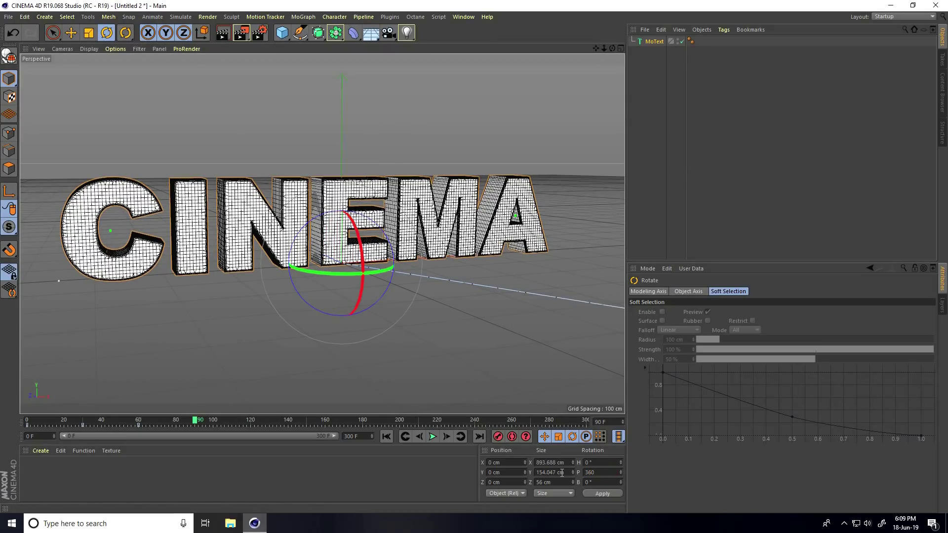
key(Return)
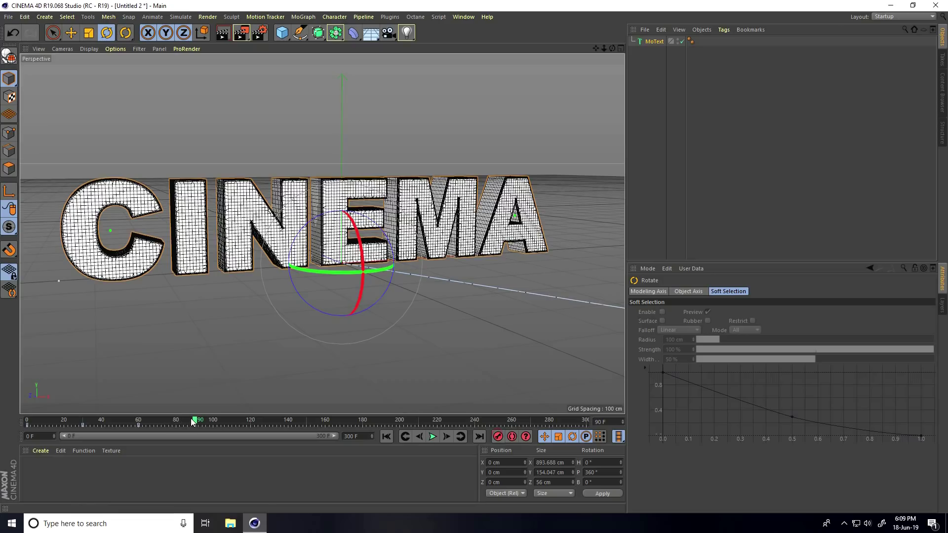
Hold the text's pose at frame 120, rotate its bank (B) to 360° at frame 150, and record a keyframe
drag(195, 421, 251, 420)
click(262, 427)
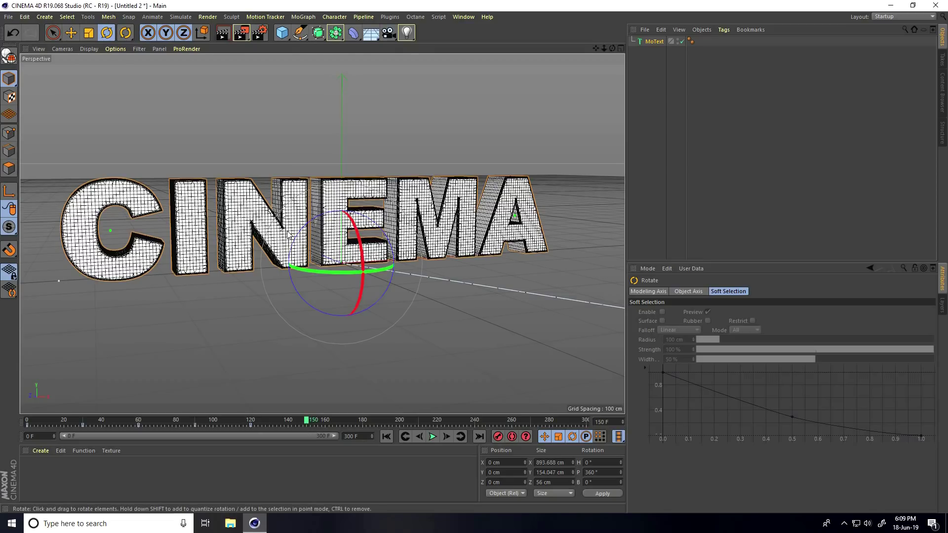
mouse_move(307, 237)
mouse_down()
mouse_move(315, 226)
mouse_move(293, 239)
mouse_move(302, 232)
mouse_up()
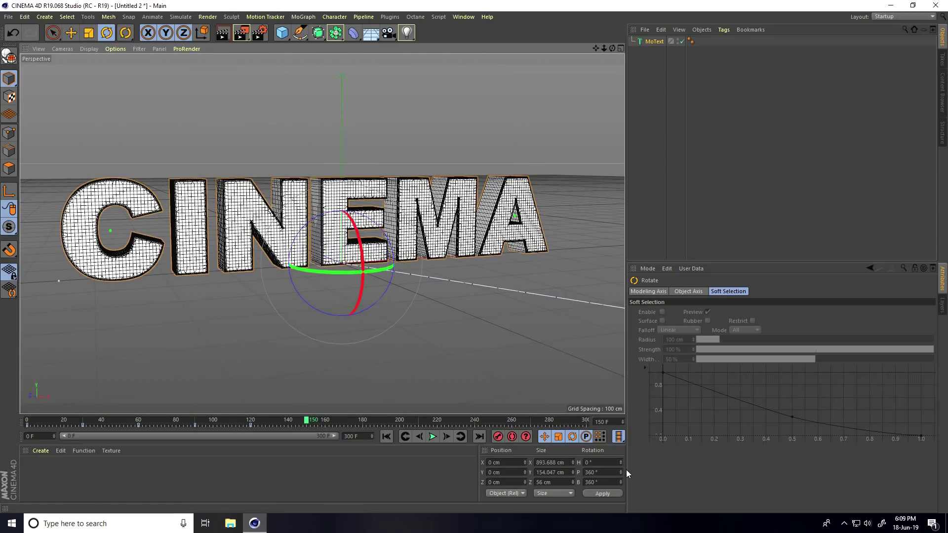
click(499, 437)
Rotate the text's bank (B) back to 0° at frame 210 and record a keyframe
drag(306, 421, 419, 423)
click(498, 437)
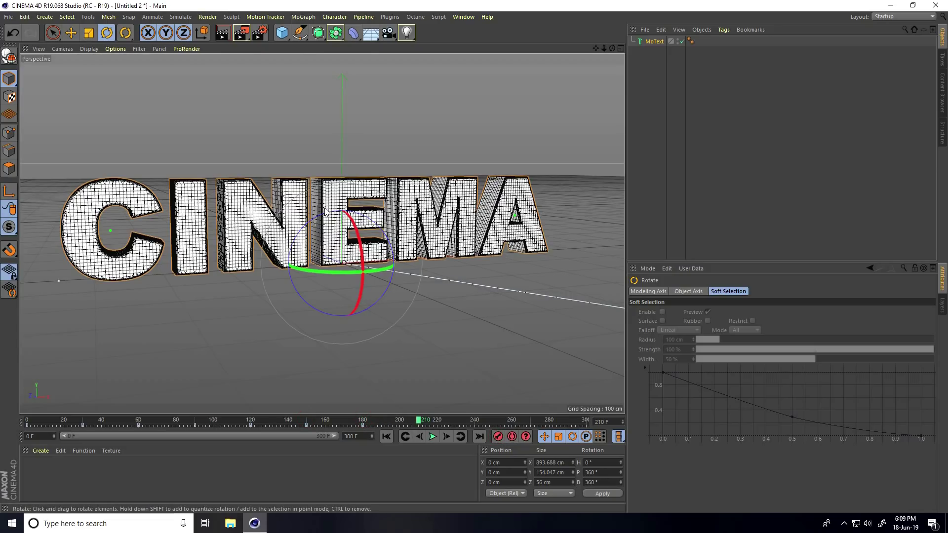
drag(322, 216, 333, 237)
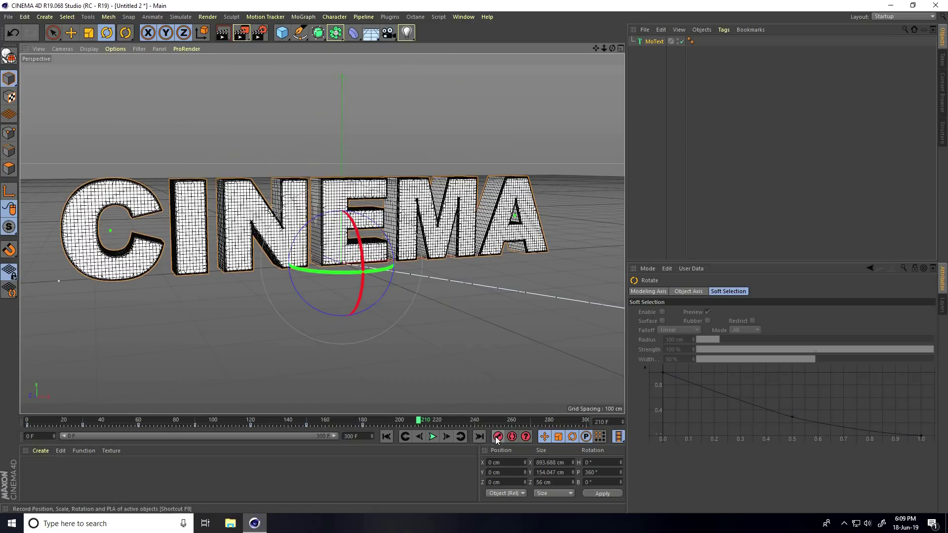
Play the CINEMA text animation from the first frame to check its movement and rotations
click(386, 436)
click(432, 436)
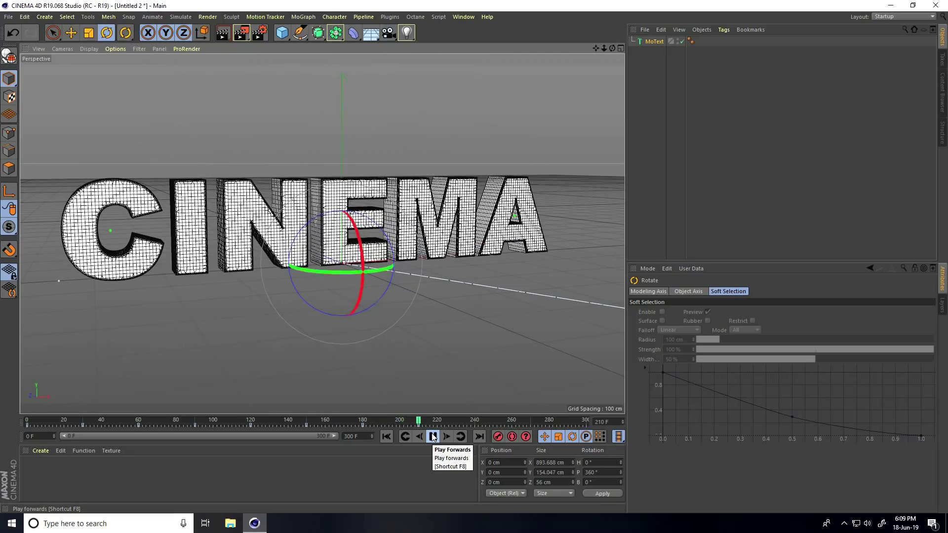
click(432, 436)
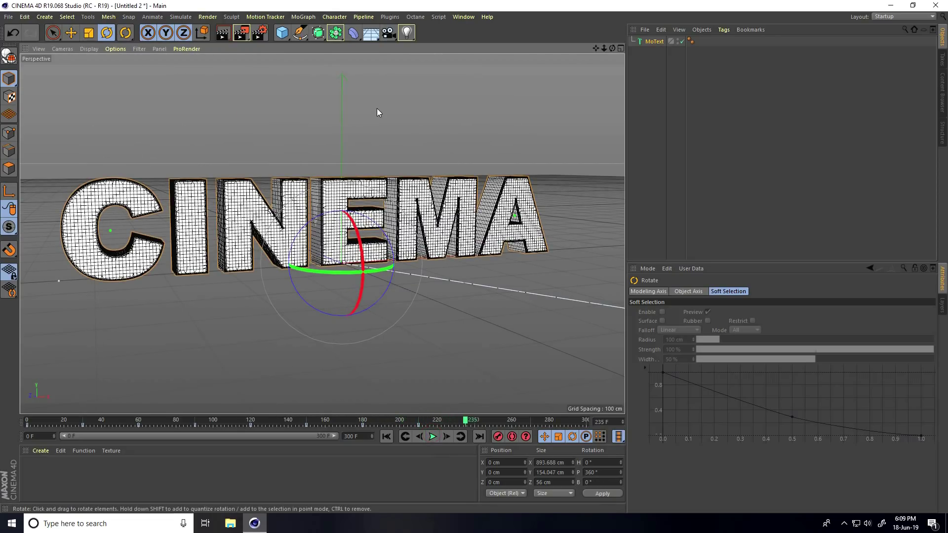
Add a Gélatine deformer and make it a child of the MoText object
click(389, 17)
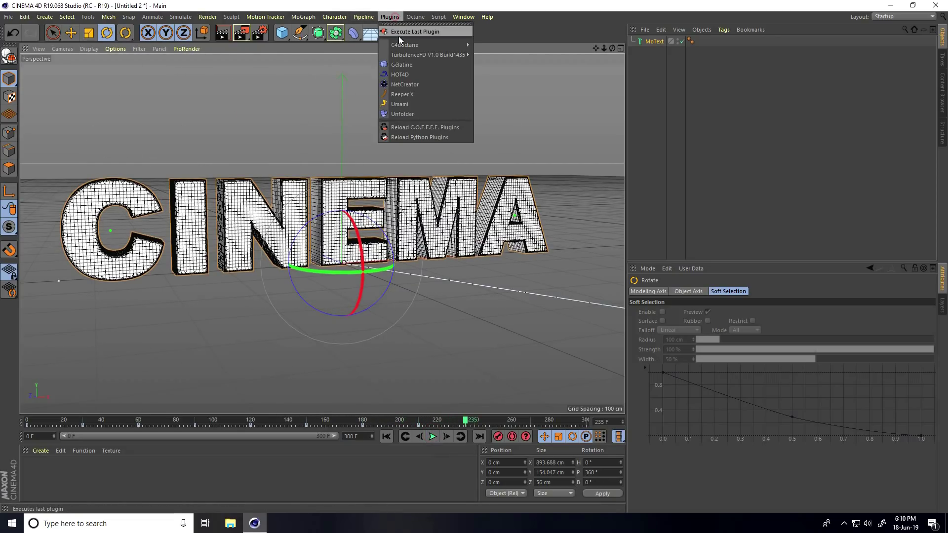
click(402, 65)
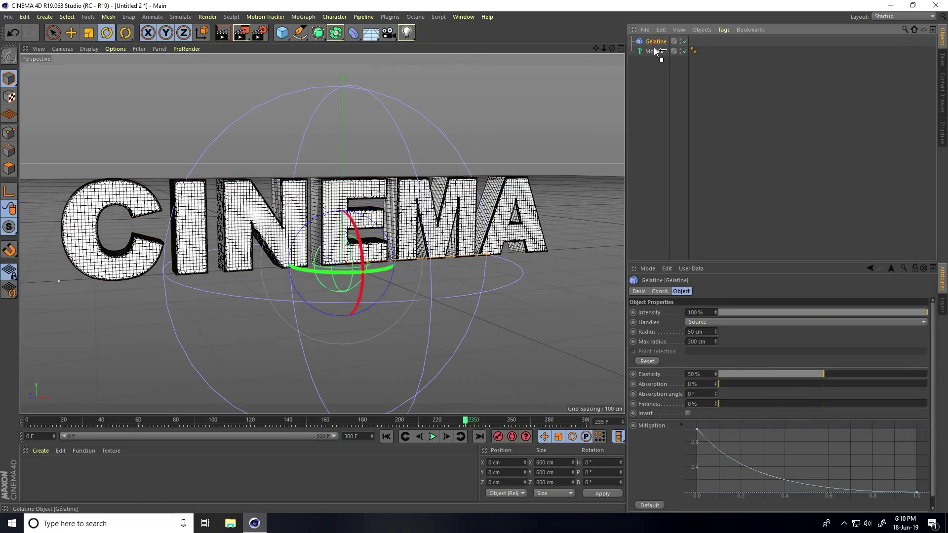
drag(653, 51, 653, 52)
Play the animation from the first frame to examine the jelly effect on the CINEMA text
click(386, 436)
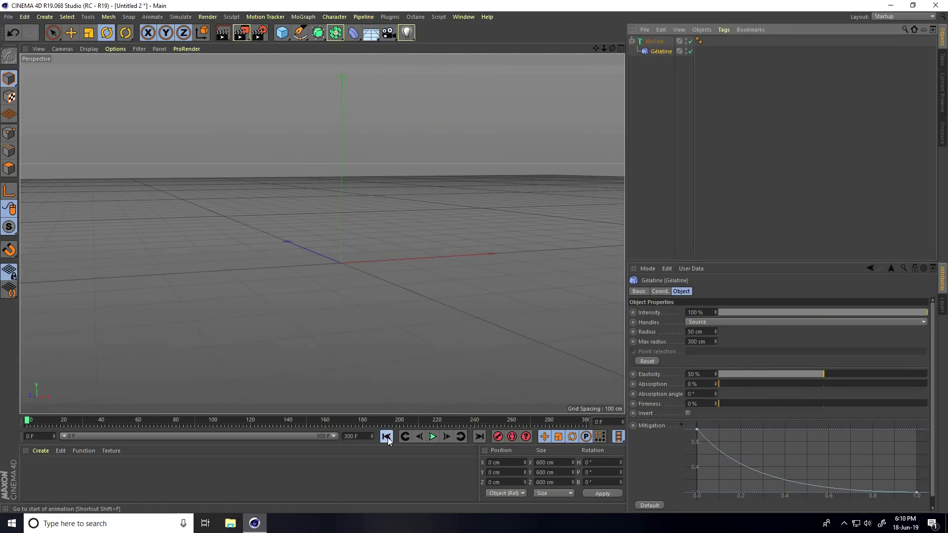
click(432, 436)
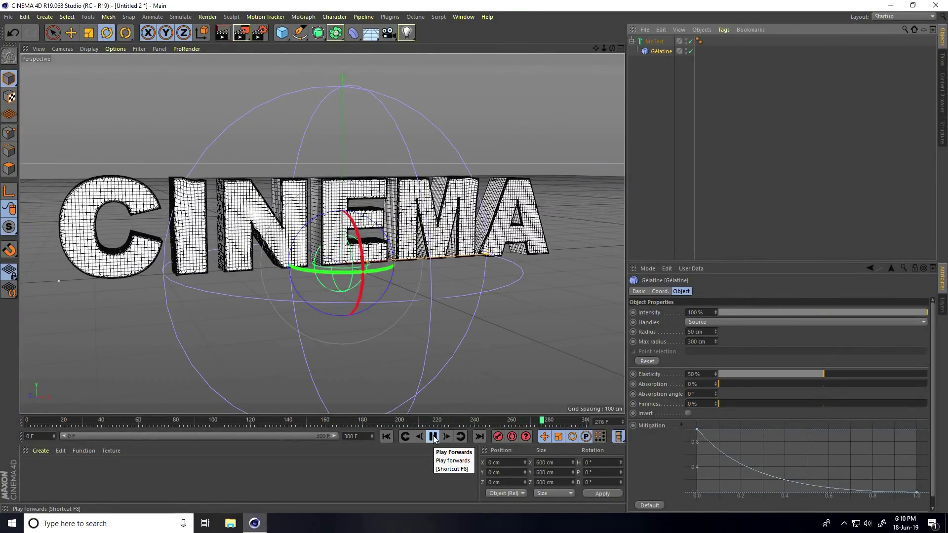
click(432, 436)
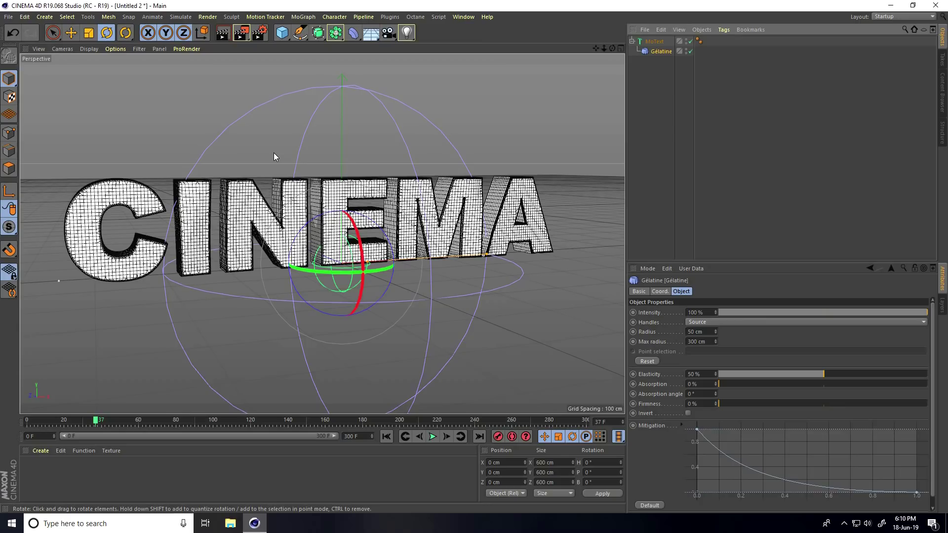